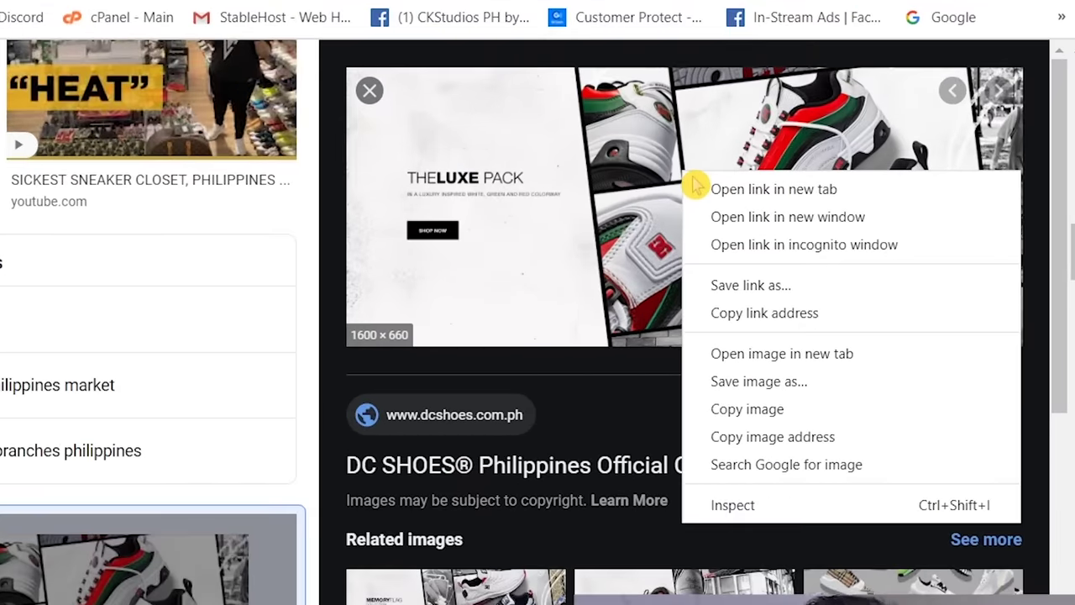
Save the DC Shoes Luxe Pack banner image to the Desktop as progile.
left_click(765, 382)
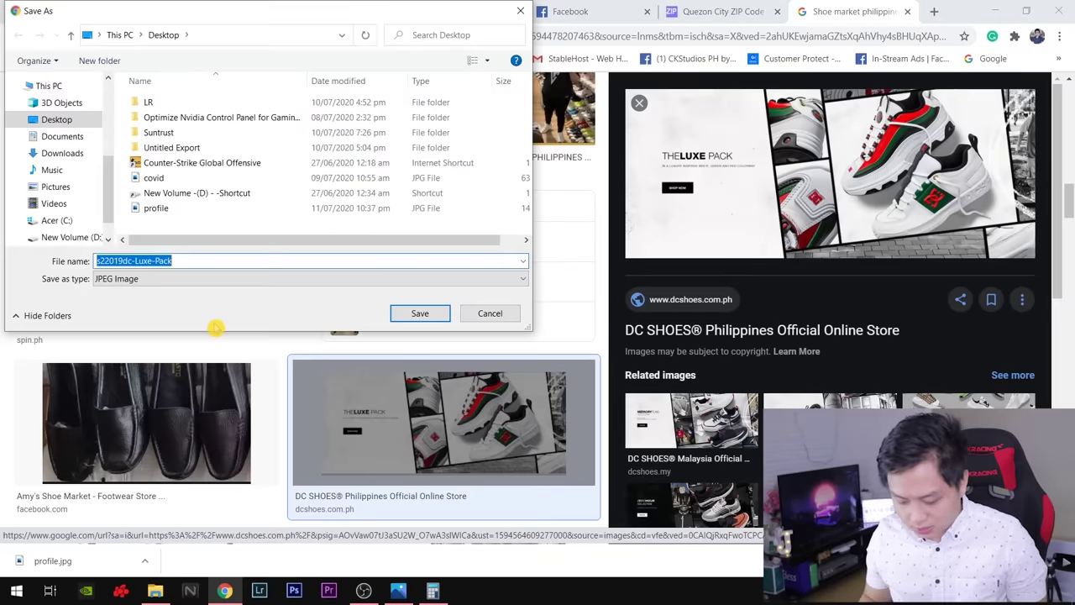
type("progile")
key("Return")
Return to the Facebook Page setup and upload the profile image from the Desktop as the profile picture.
key("ctrl+shift+Tab")
key("ctrl+shift+Tab")
left_click(645, 361)
left_click(53, 141)
double_click(184, 212)
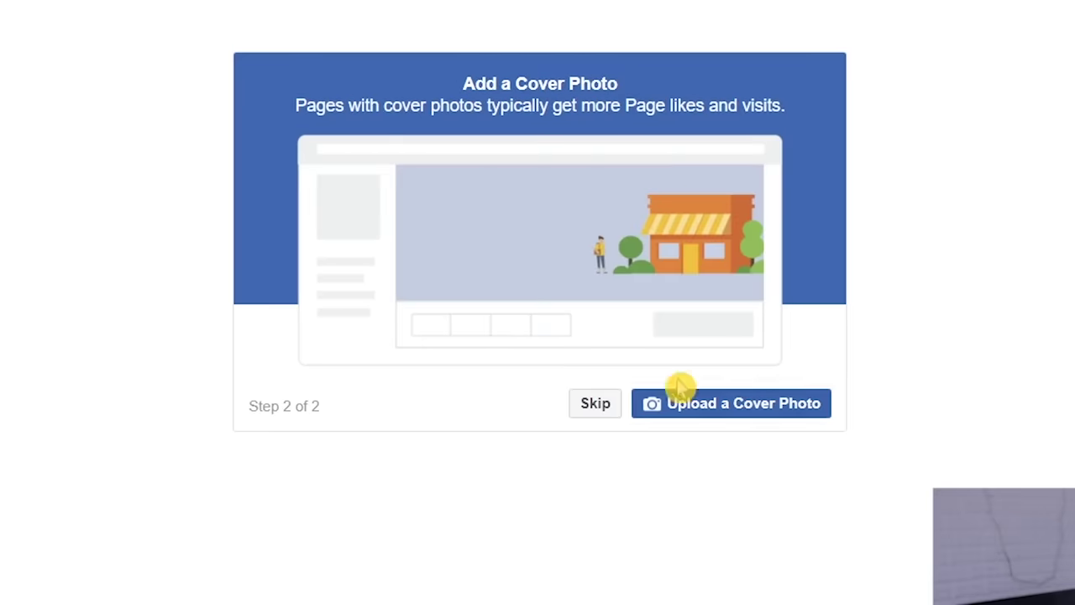
Upload progile from the Desktop as the Page's cover photo and dismiss the Page setup tip.
left_click(637, 362)
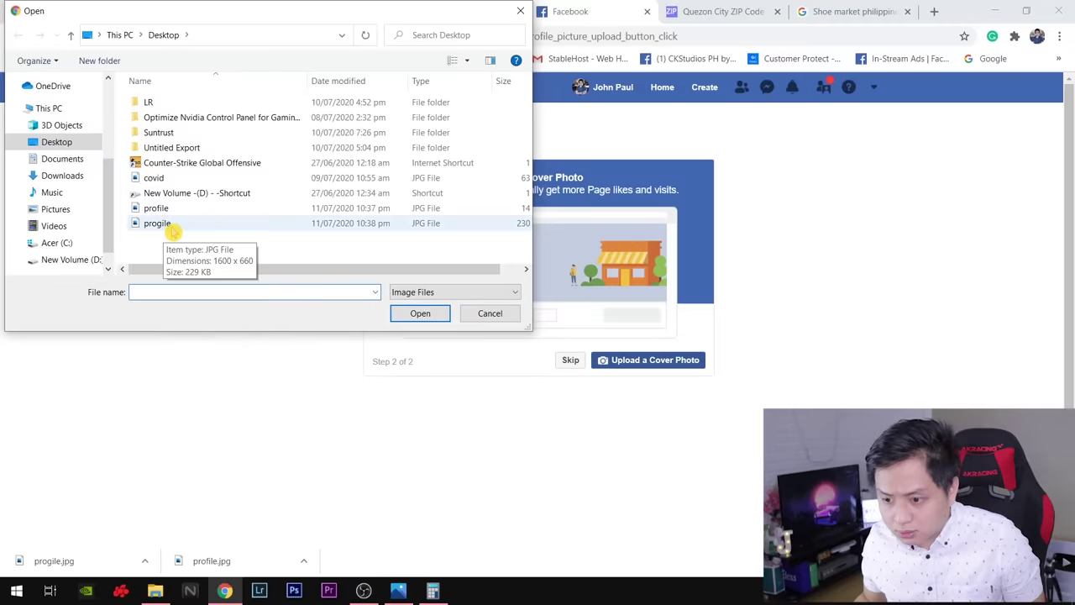
double_click(173, 227)
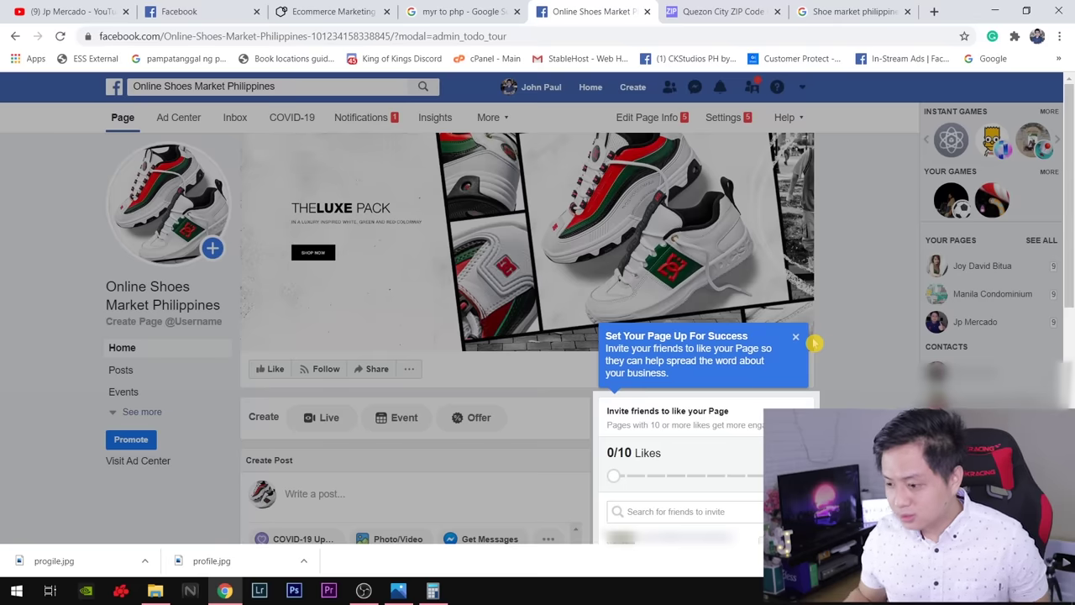
left_click(796, 339)
scroll(797, 361, "down", 3)
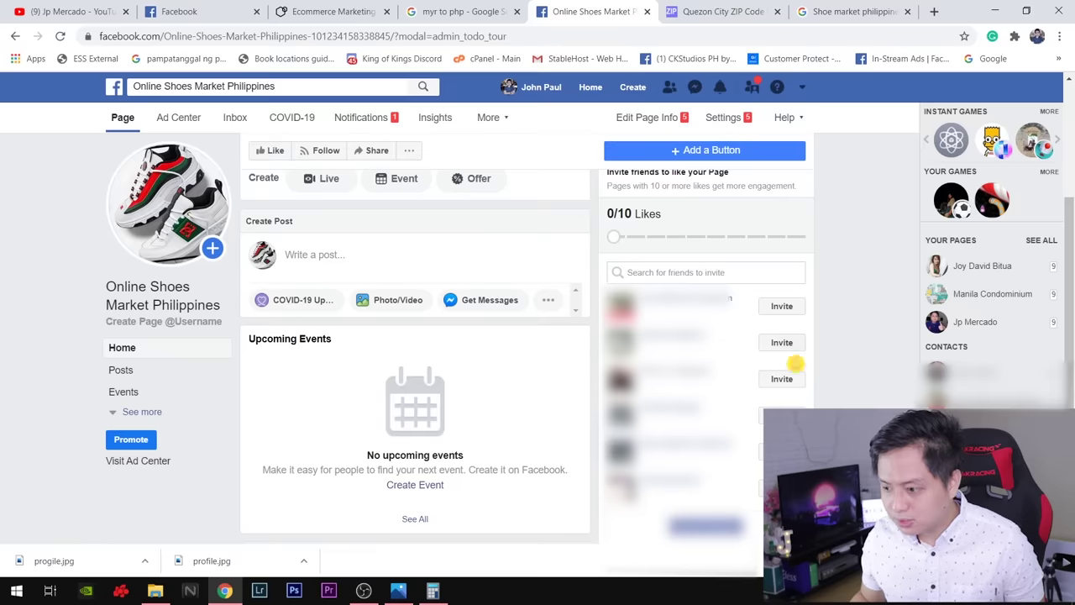
scroll(518, 372, "up", 3)
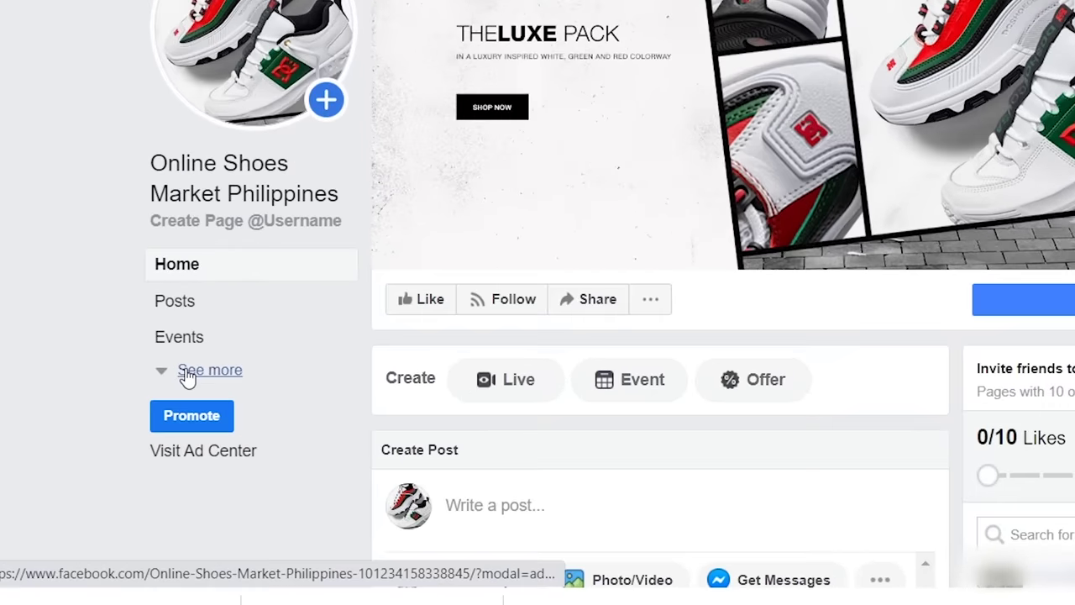
Expand the Page's section list and open the About section.
left_click(138, 411)
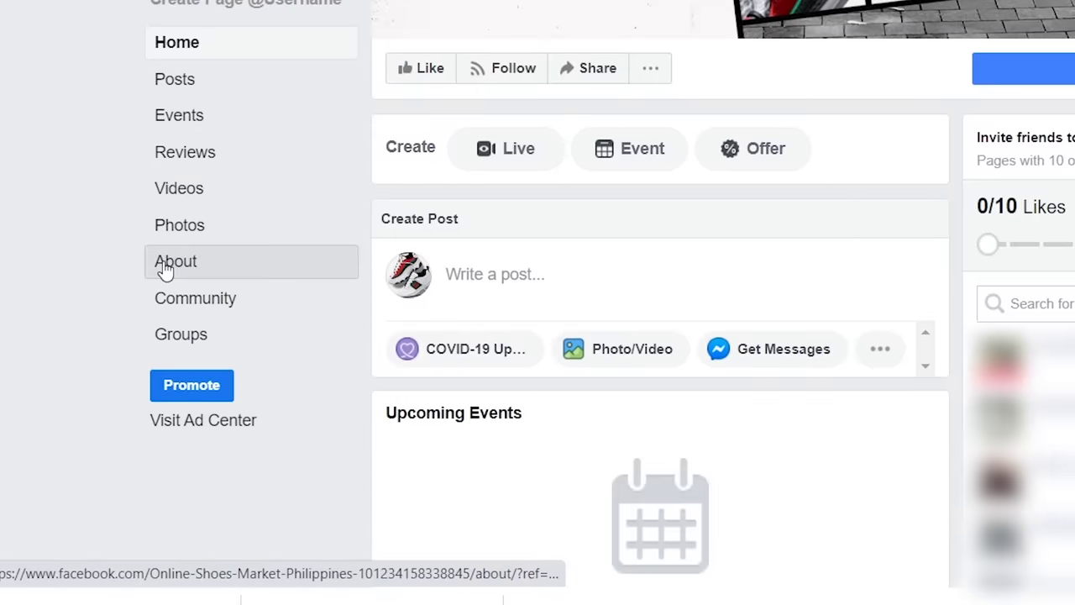
left_click(168, 280)
scroll(391, 379, "down", 2)
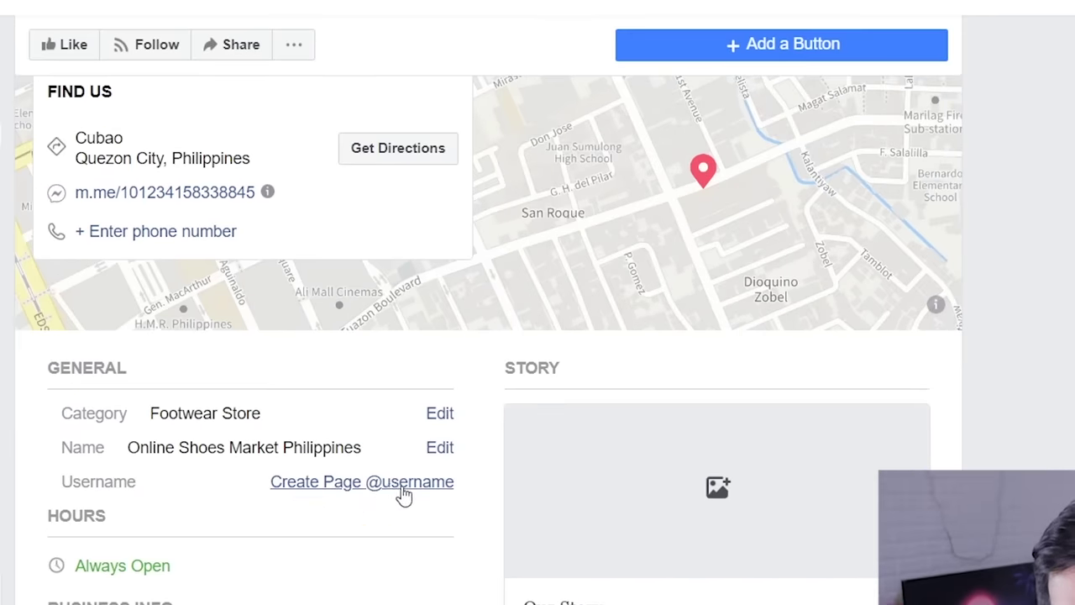
left_click(412, 490)
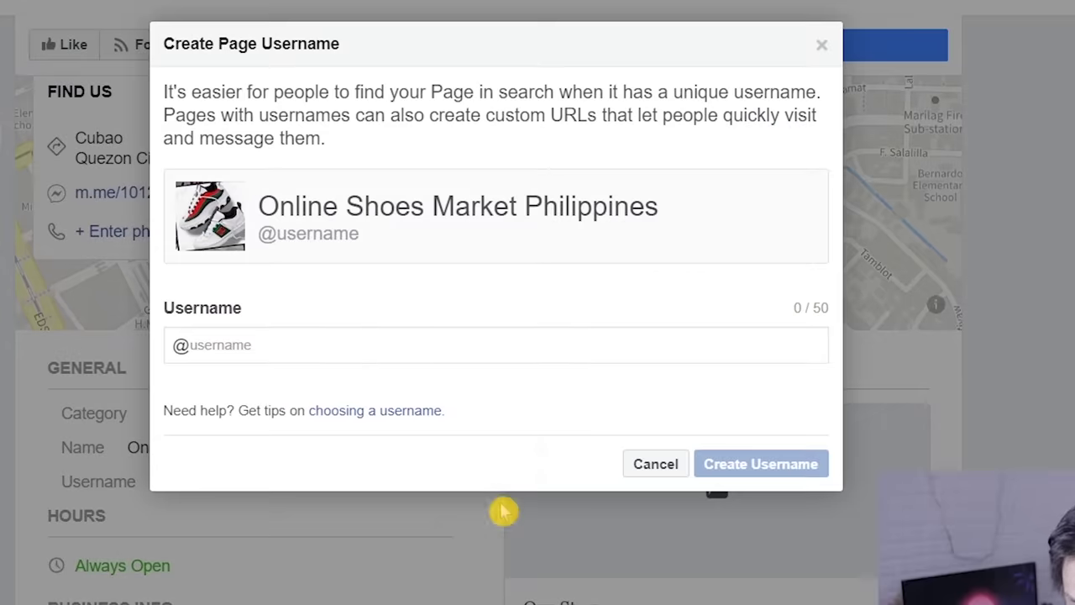
type("On")
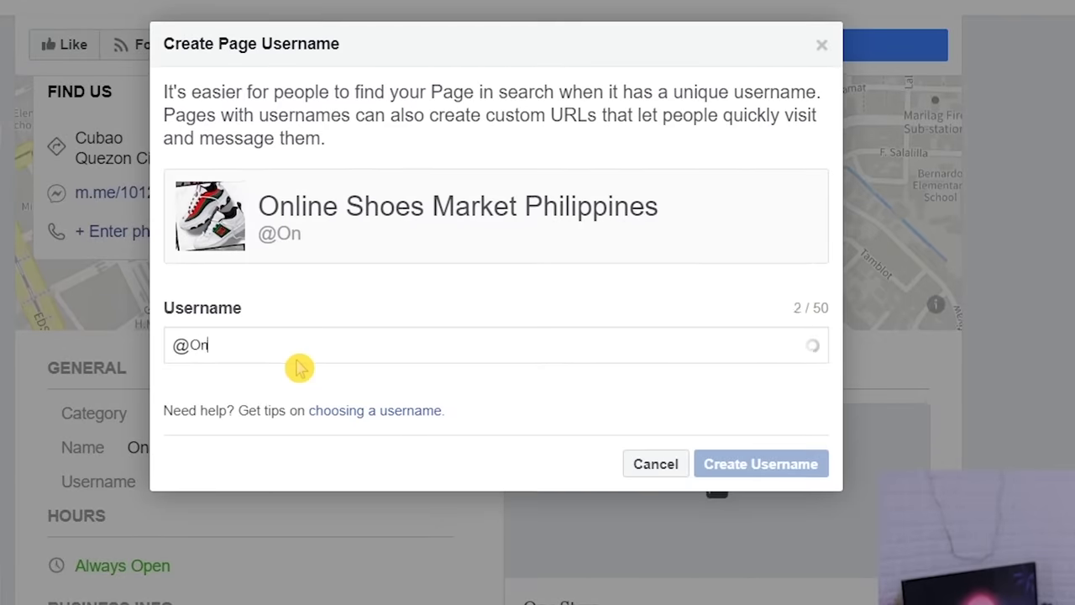
type("lineshoemarketph")
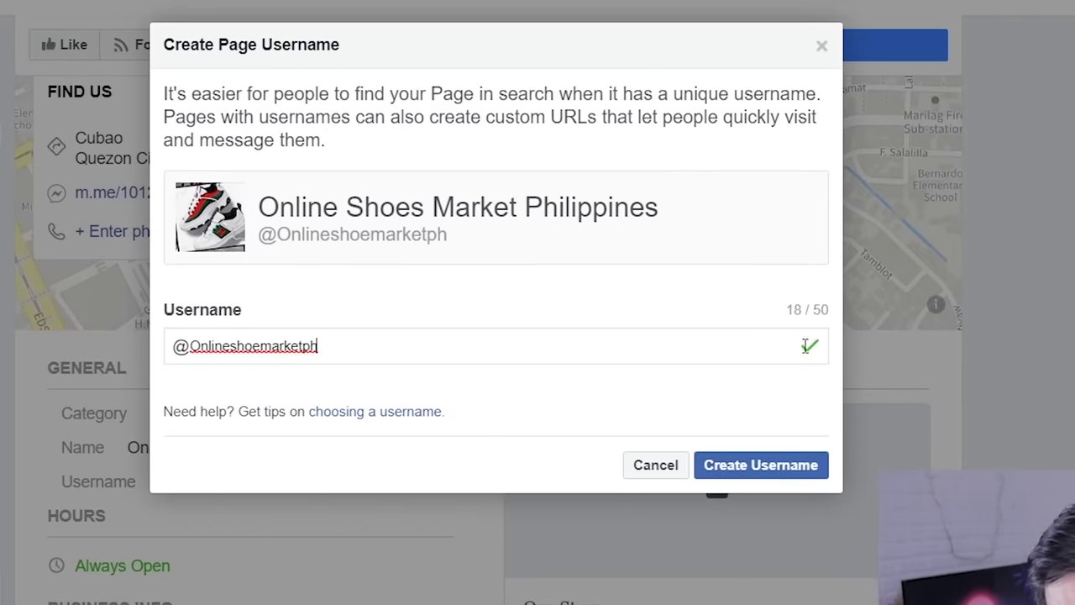
left_click_drag(358, 367, 209, 369)
left_click(488, 400)
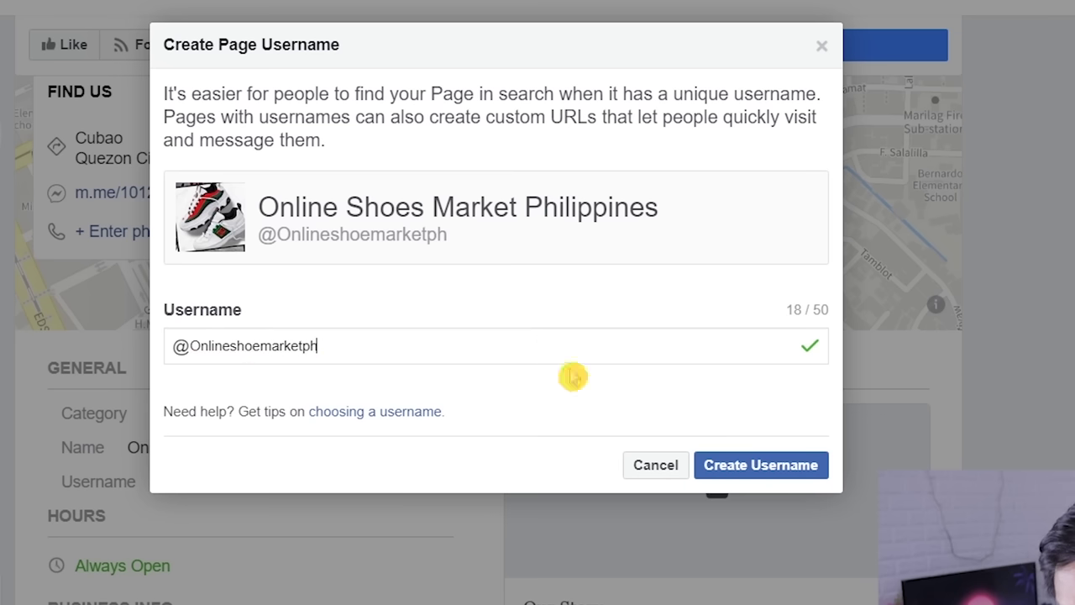
left_click(756, 468)
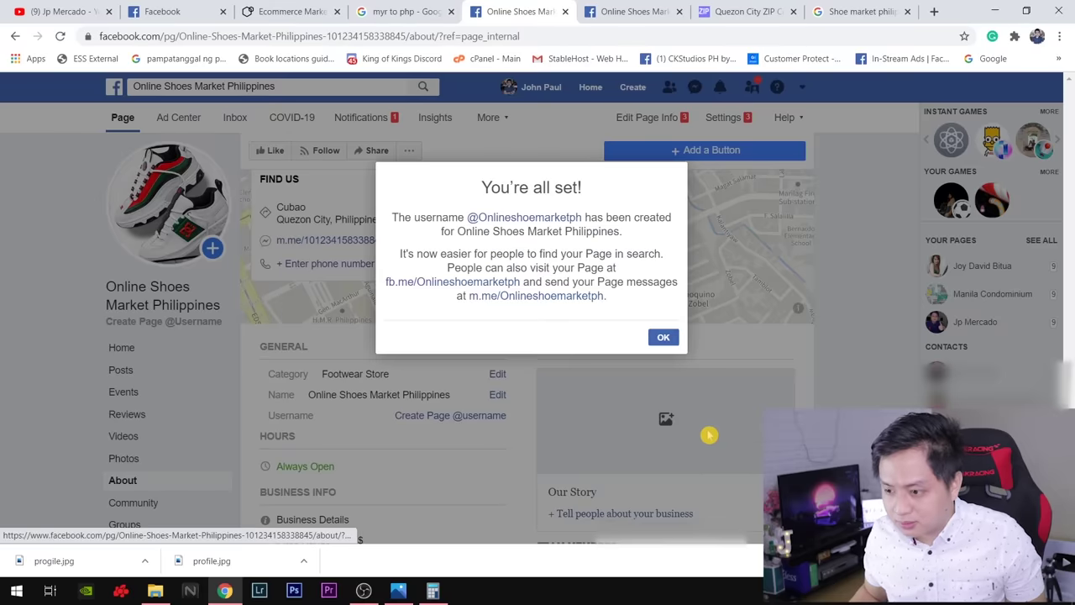
left_click(662, 337)
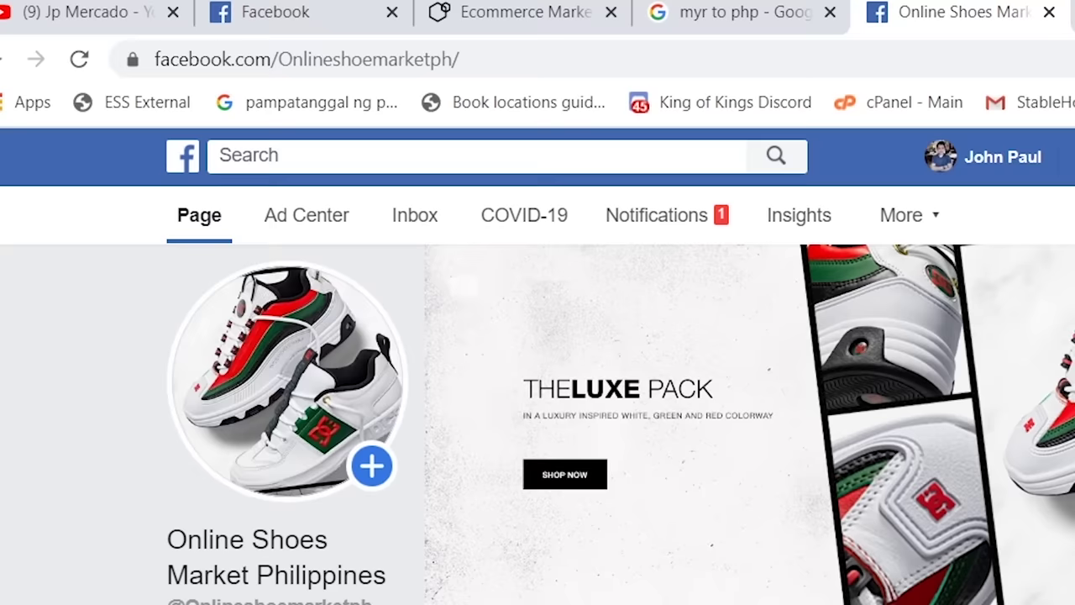
left_click(446, 59)
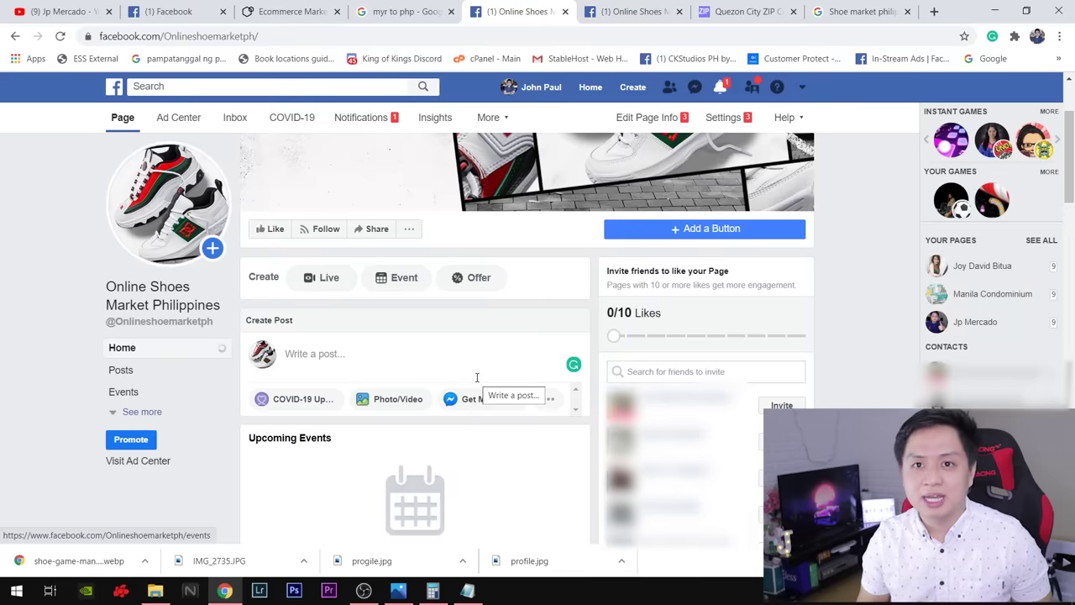
left_click(476, 378)
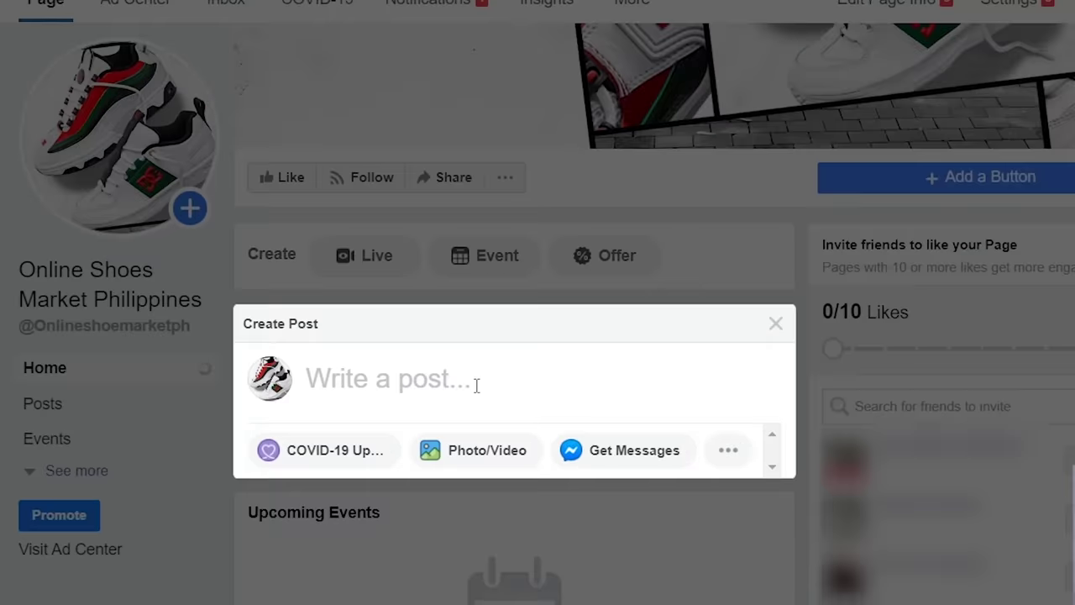
left_click(496, 477)
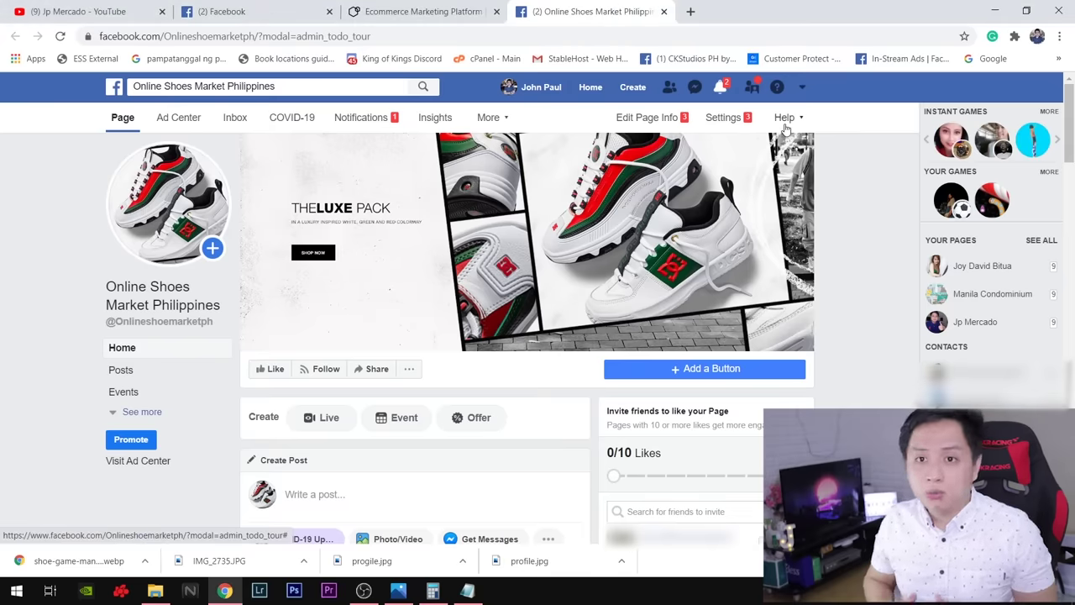
Search Google for "involve asia" in a new browser tab and open the Involve Asia website.
left_click(692, 11)
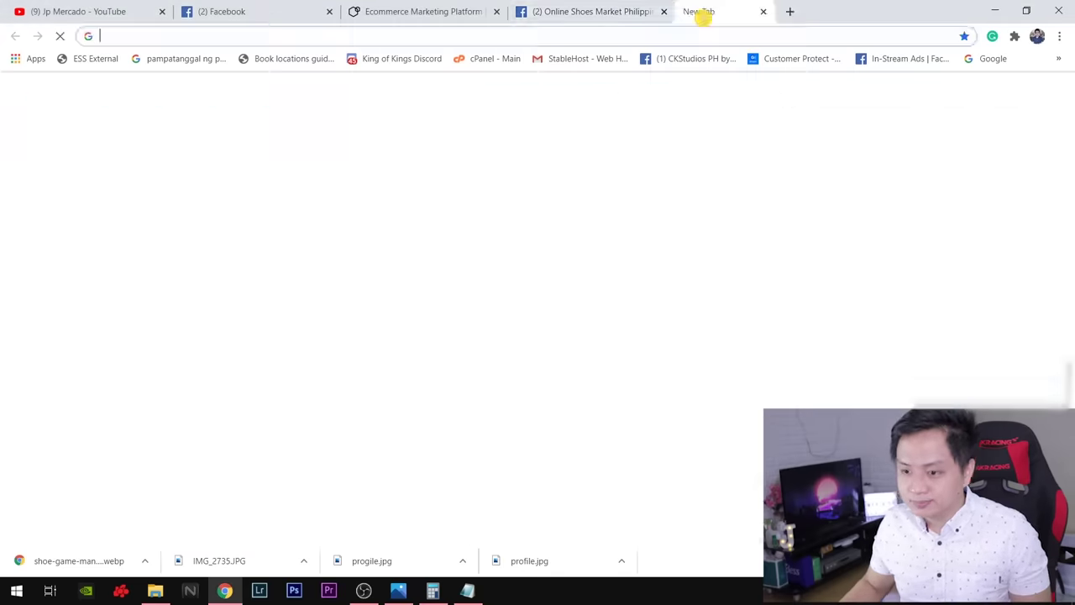
type("invol")
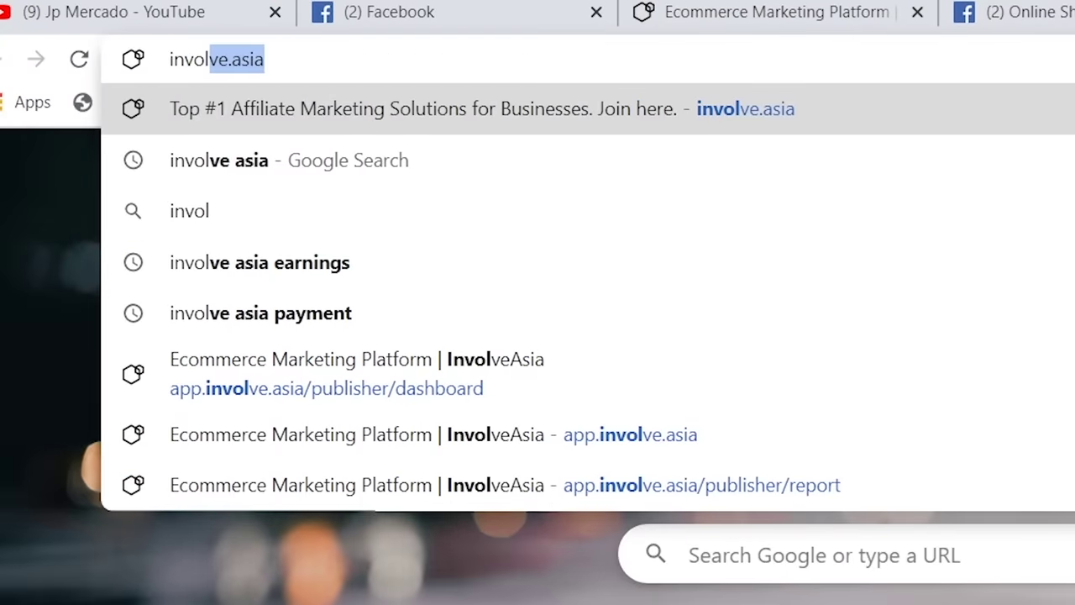
type("ve asia")
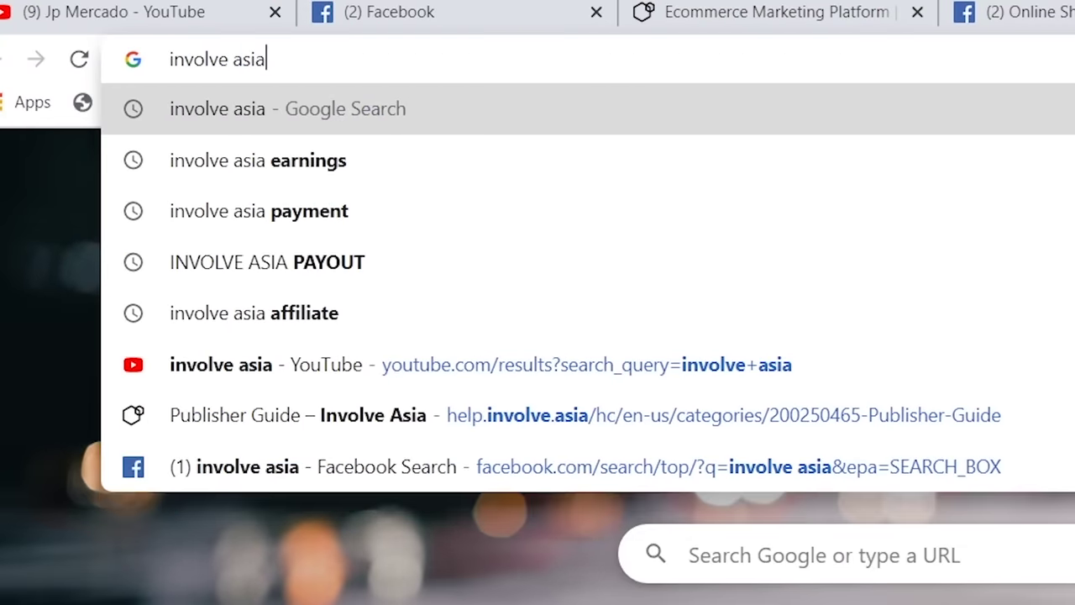
key("Return")
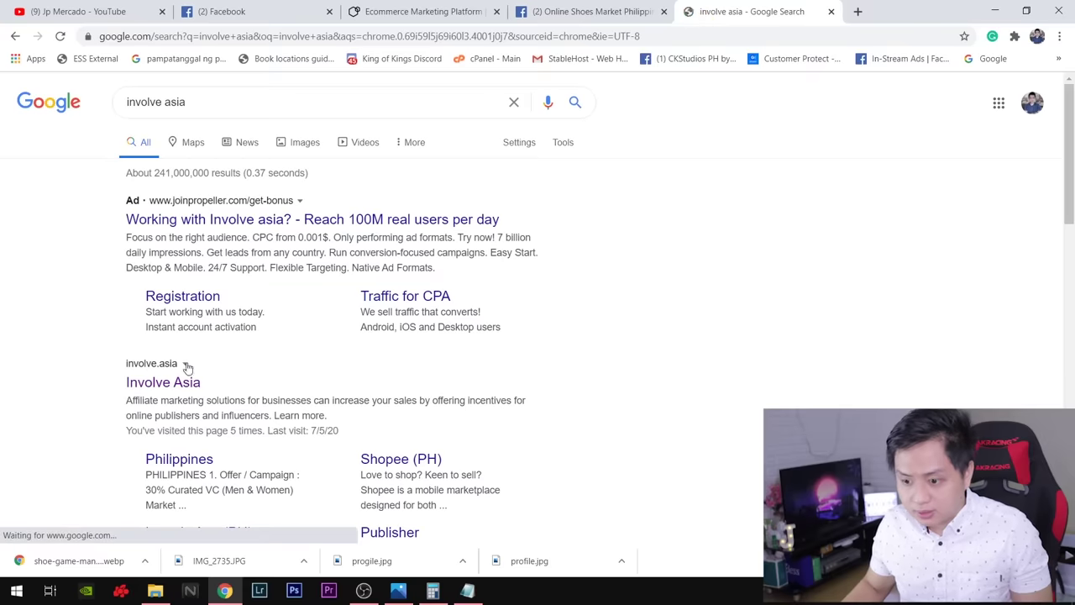
left_click(144, 391)
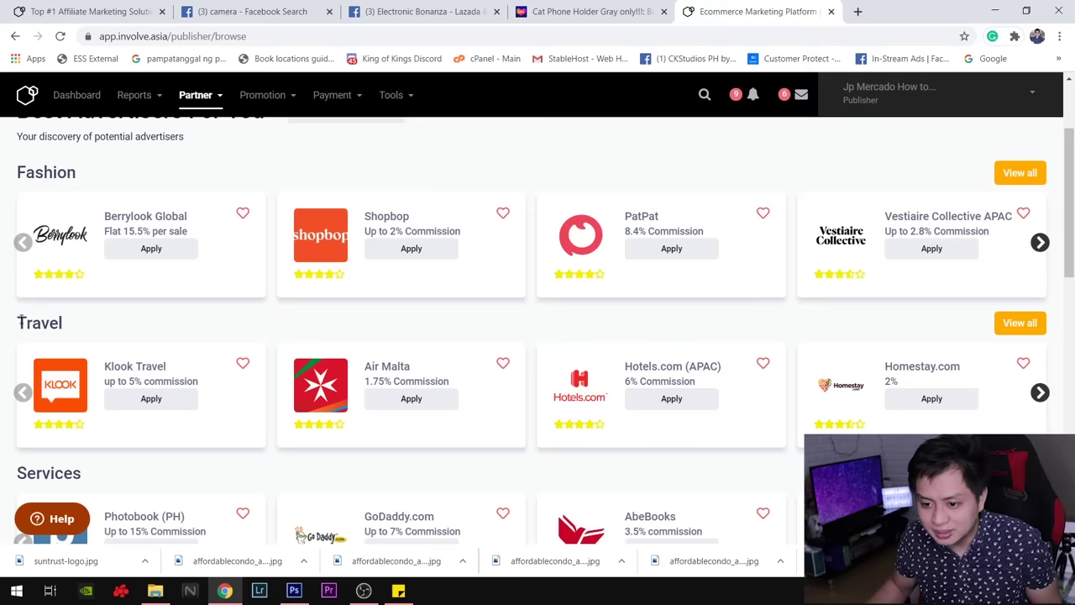
Look through the Travel, Health & Beauty and Marketplace advertiser categories on Involve Asia's partner page.
left_click_drag(18, 321, 62, 330)
scroll(63, 330, "down", 1)
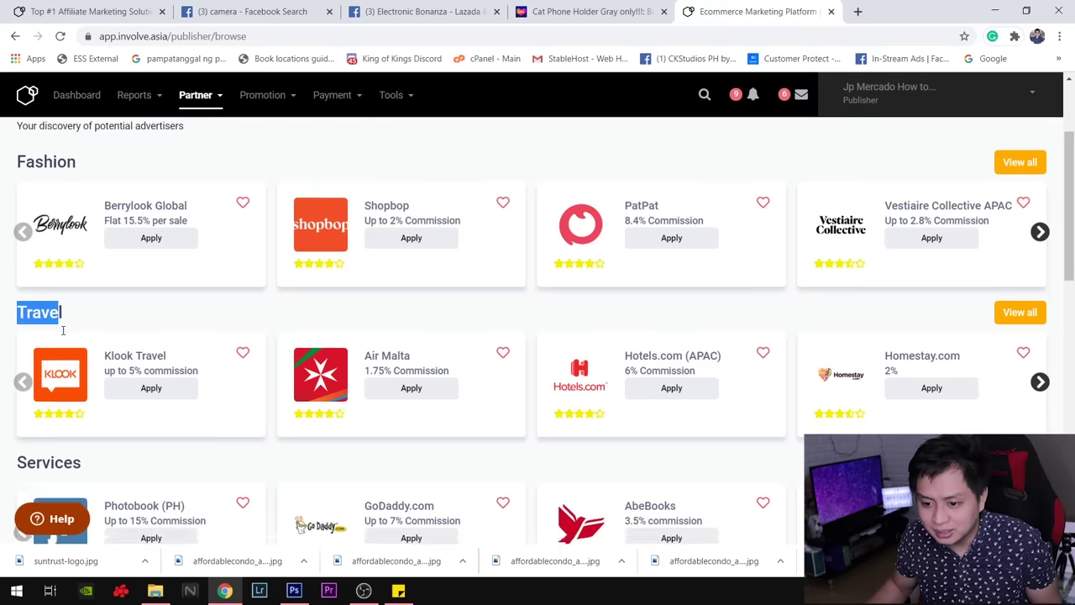
scroll(50, 319, "down", 2)
left_click_drag(38, 265, 146, 288)
scroll(84, 281, "down", 2)
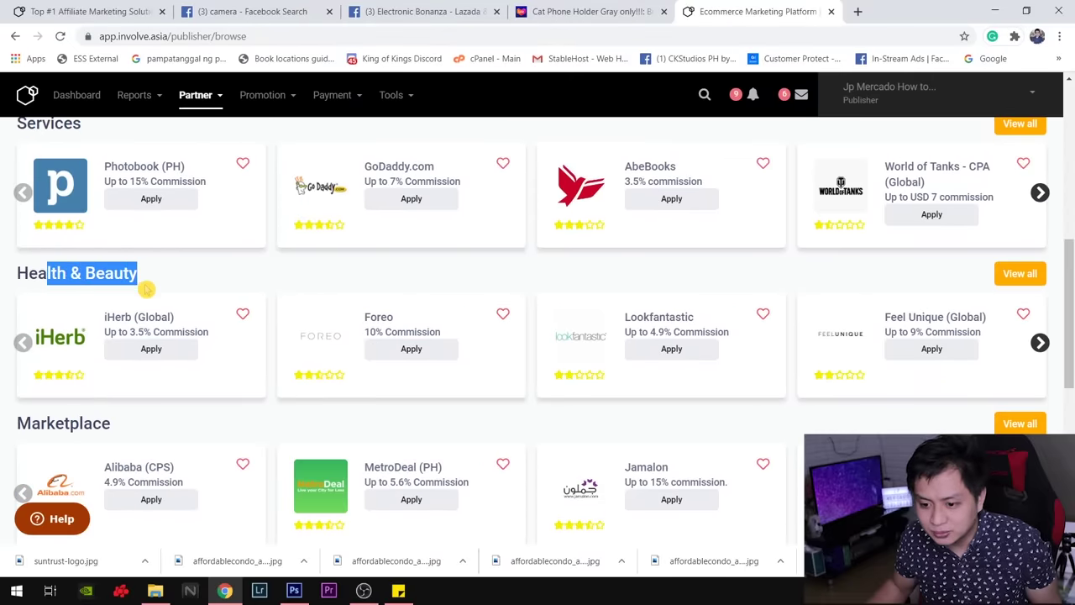
left_click_drag(31, 424, 125, 431)
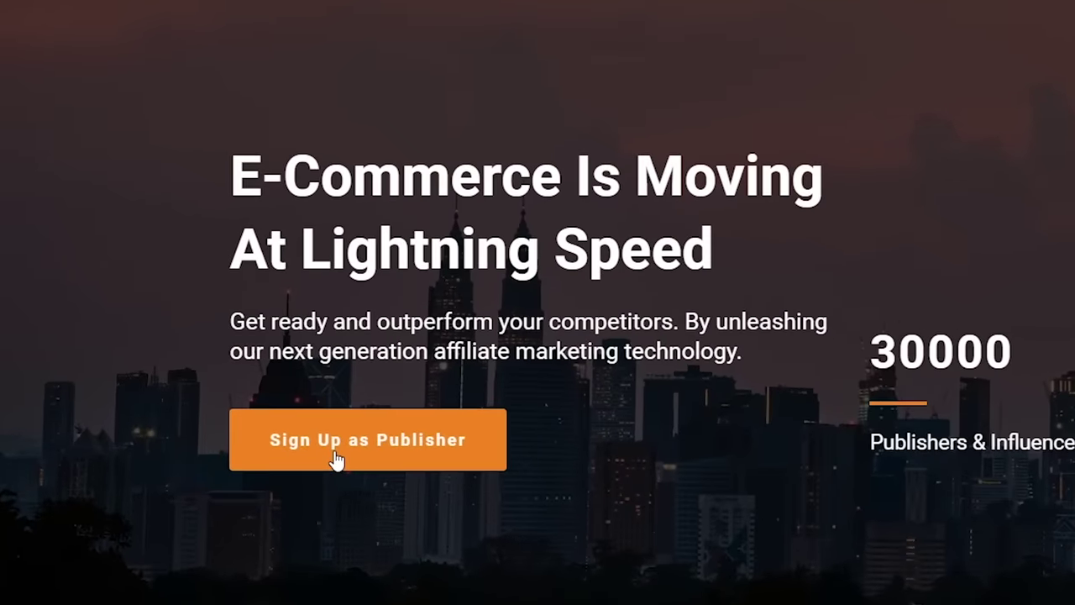
Start the Involve Asia publisher sign-up and bring up its Property Information form.
left_click(343, 455)
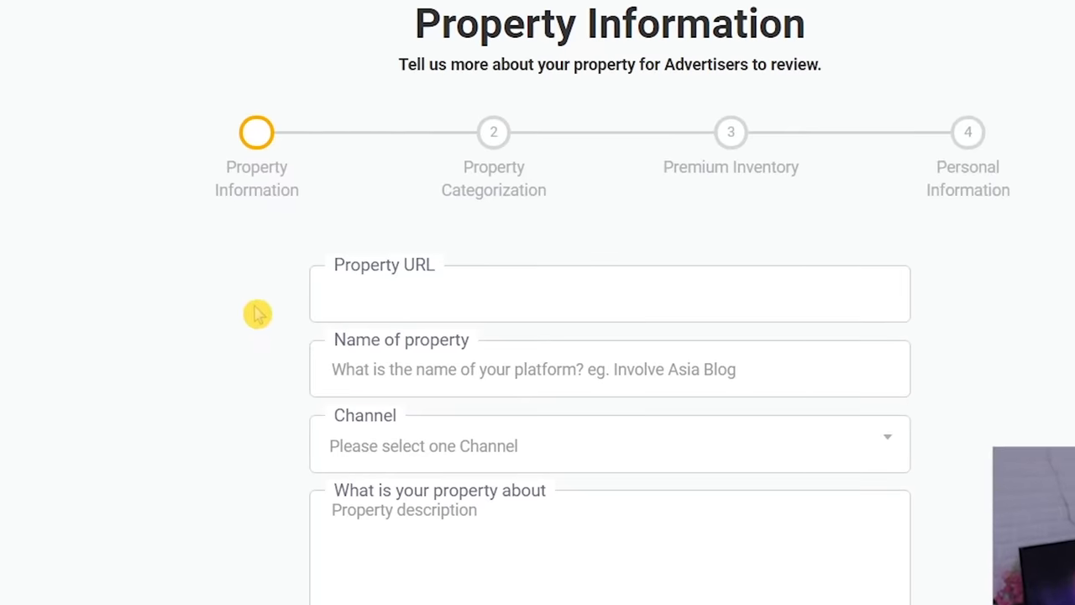
mouse_move(436, 308)
left_click_drag(451, 281, 351, 269)
left_click(218, 310)
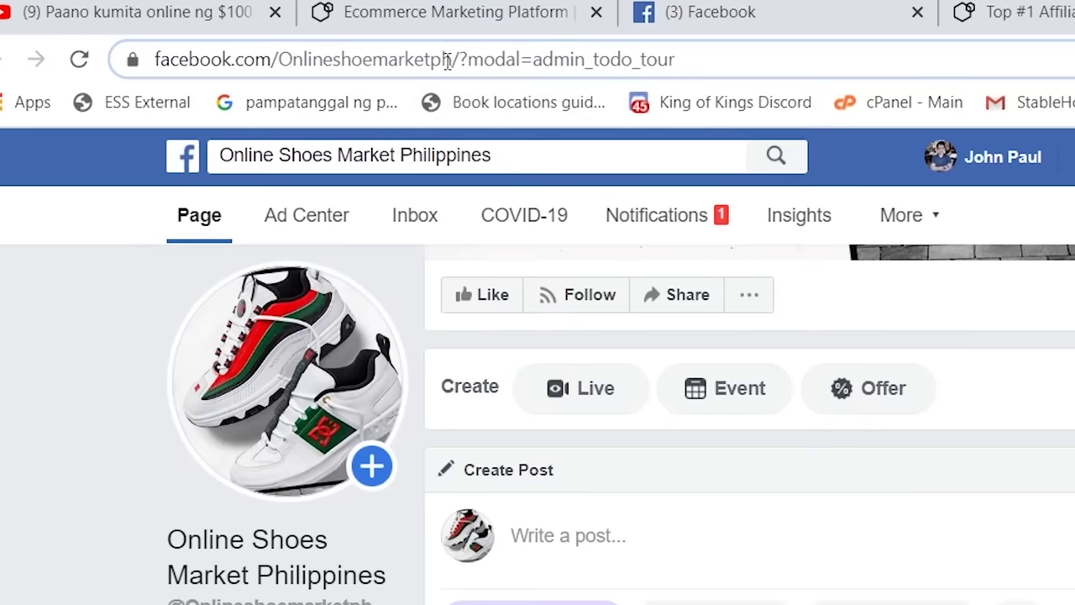
left_click_drag(451, 60, 136, 69)
key("ctrl+c")
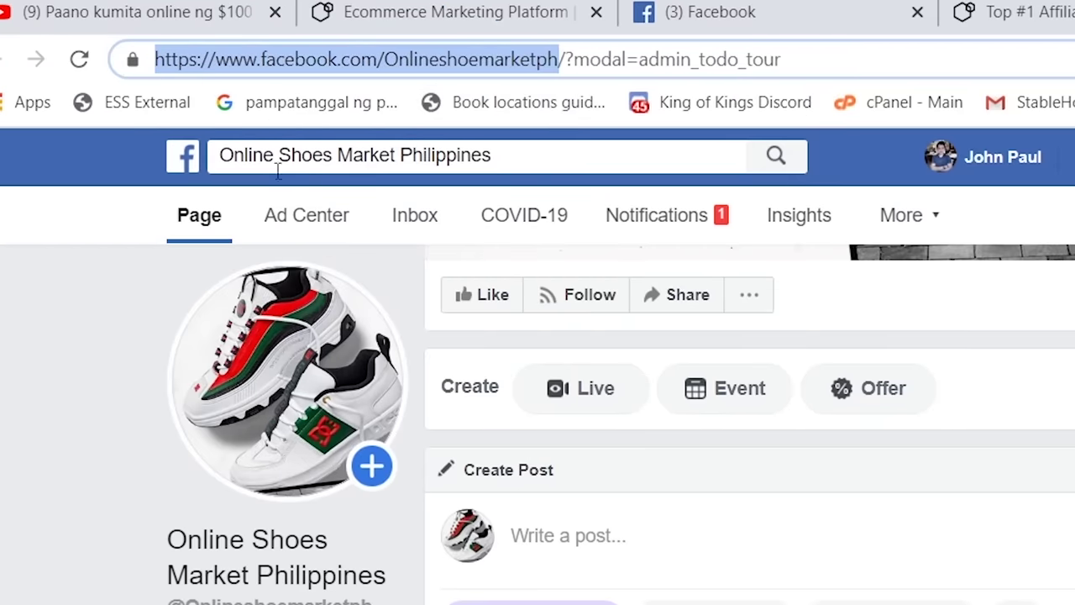
left_click(411, 10)
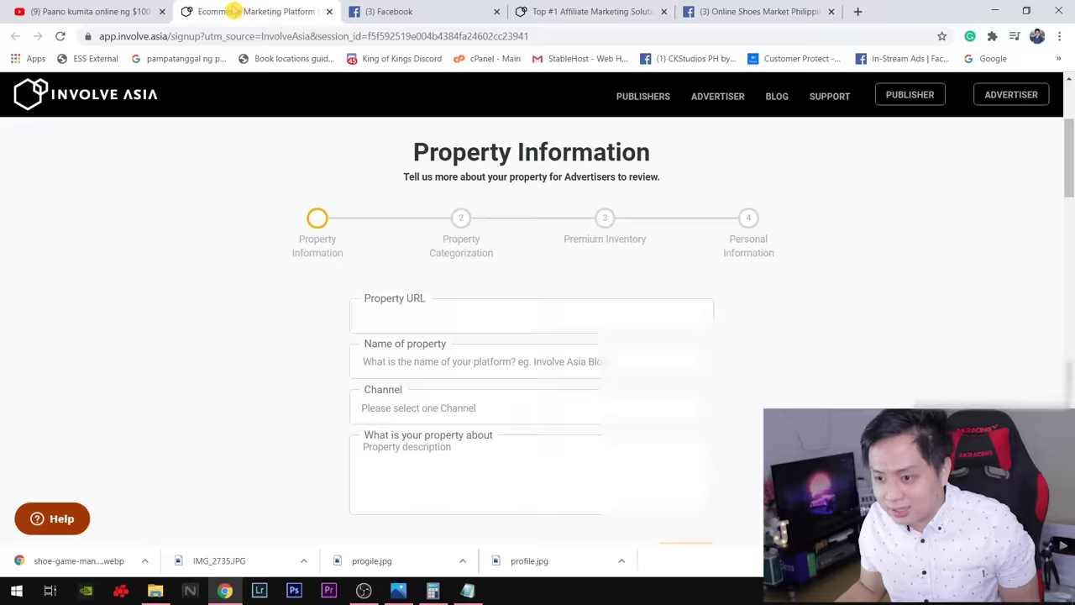
left_click(408, 318)
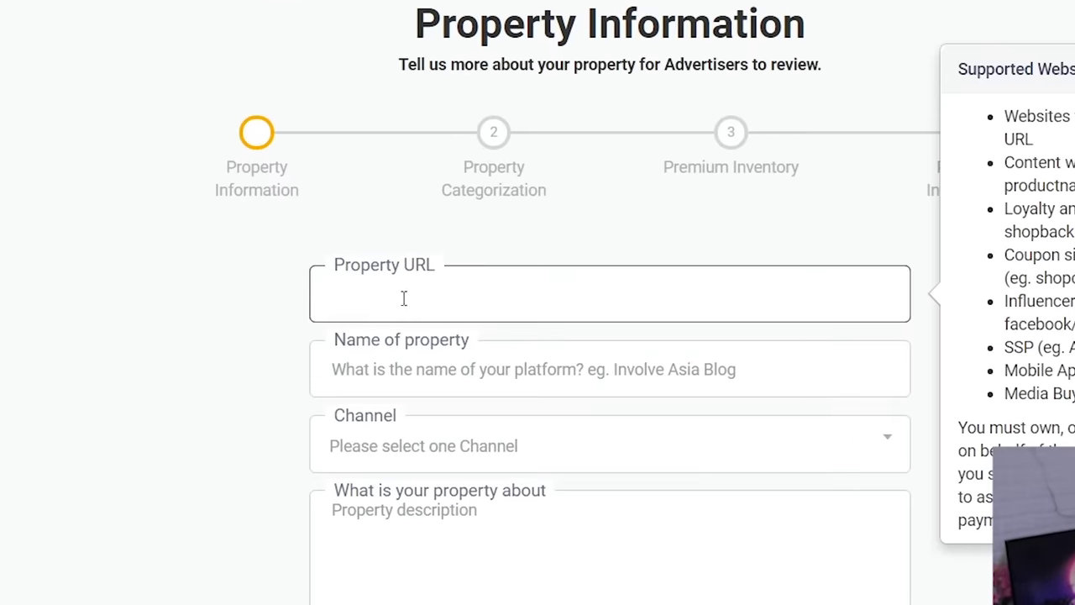
key("ctrl+v")
Check the business name on the Facebook Page and enter Online Shoes Market Philippines as the name of the property.
left_click(419, 373)
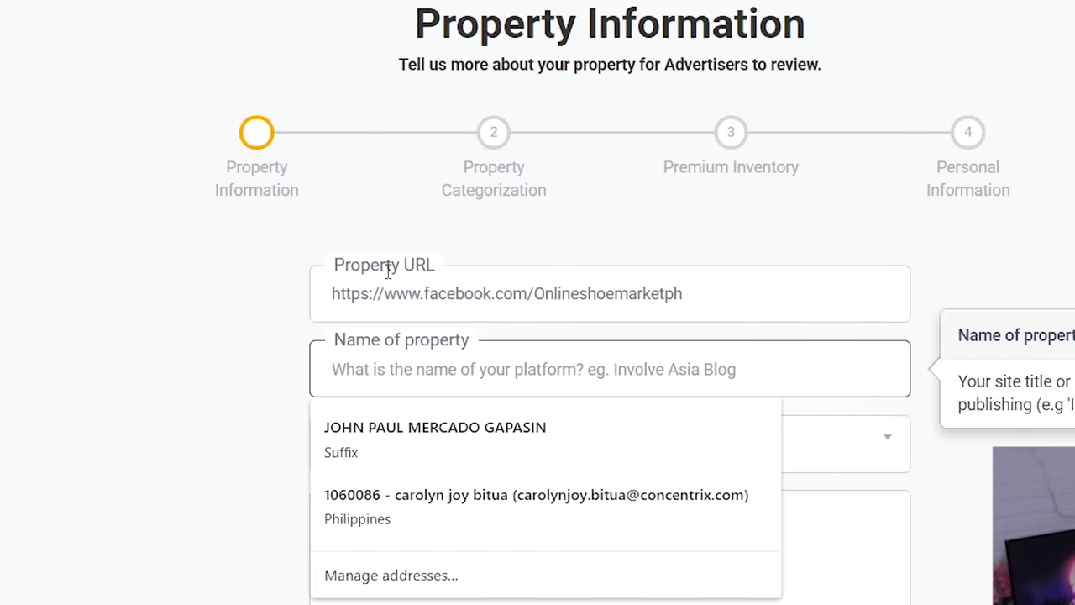
left_click(761, 11)
left_click(144, 344)
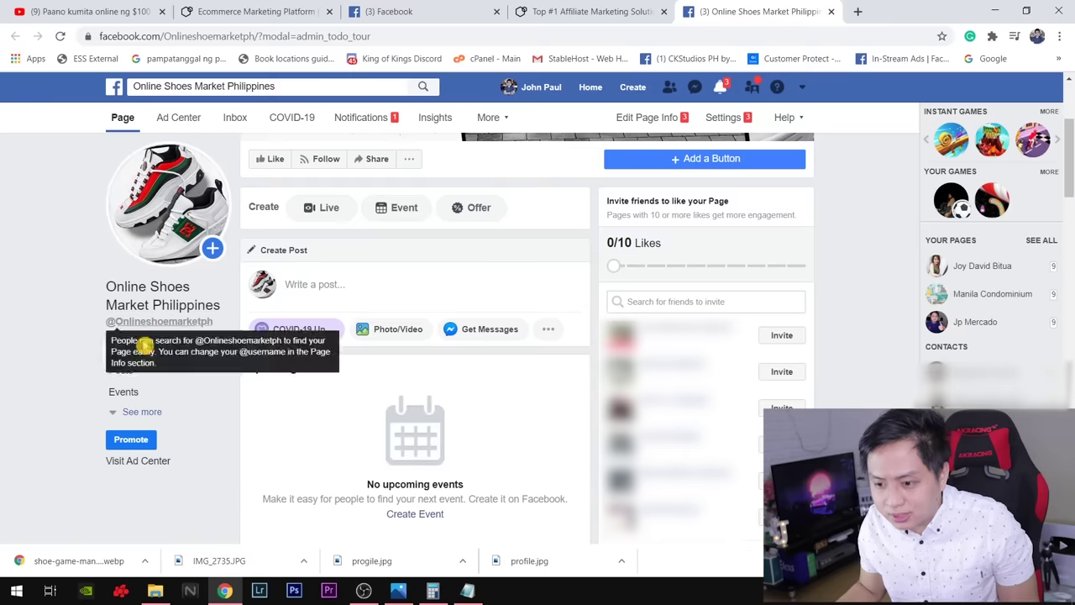
left_click(252, 10)
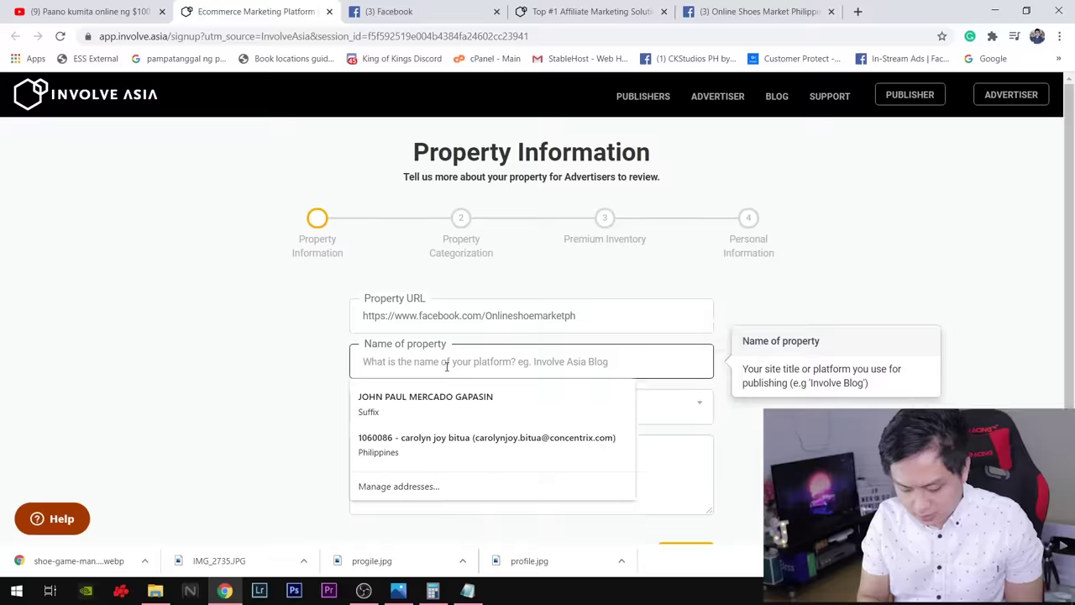
type("Online Shoe")
type("s")
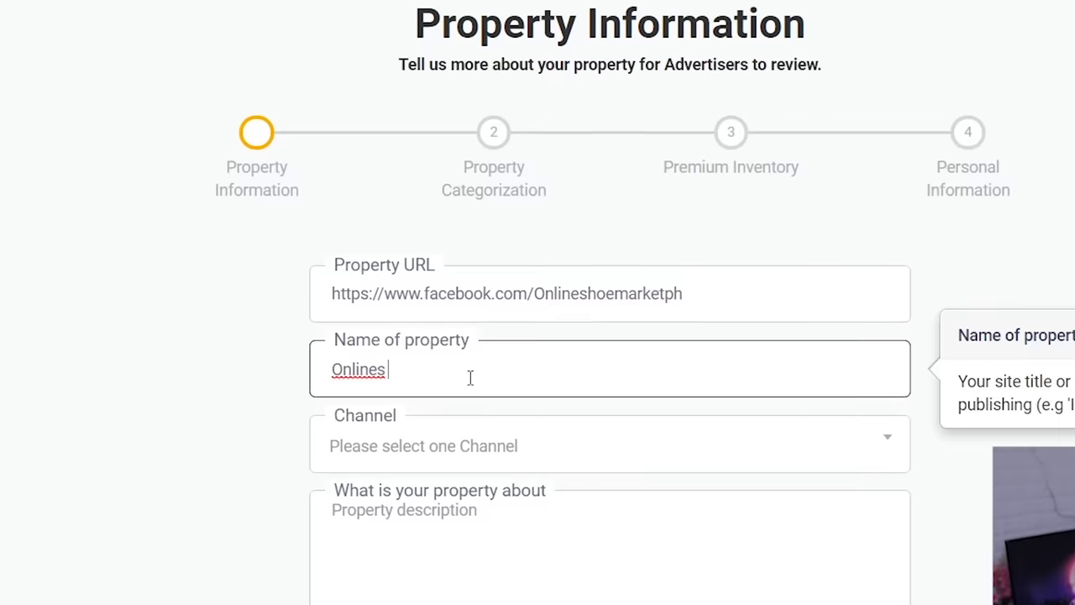
key("BackSpace")
type("Shoes")
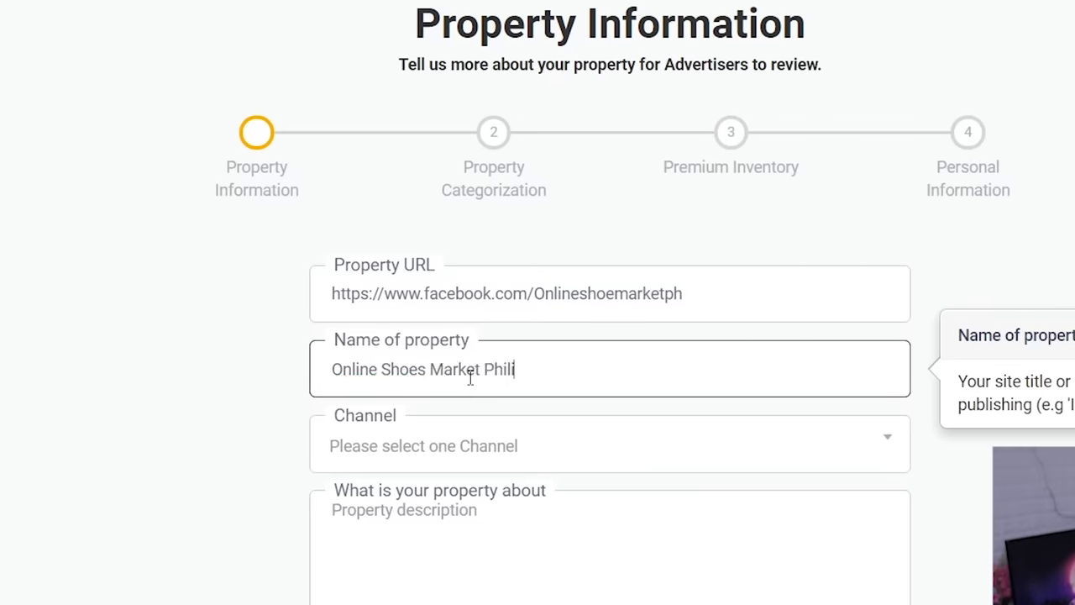
Set the channel to Influencer, describe the property as "I sell authentic shoes online." and continue to Property Categorization.
left_click(390, 405)
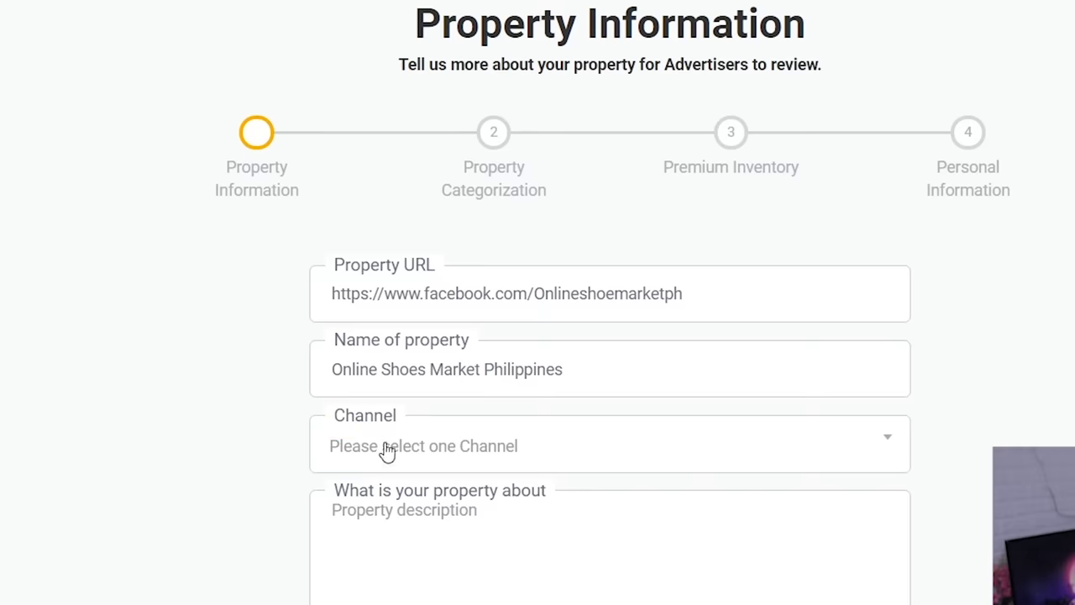
left_click(376, 460)
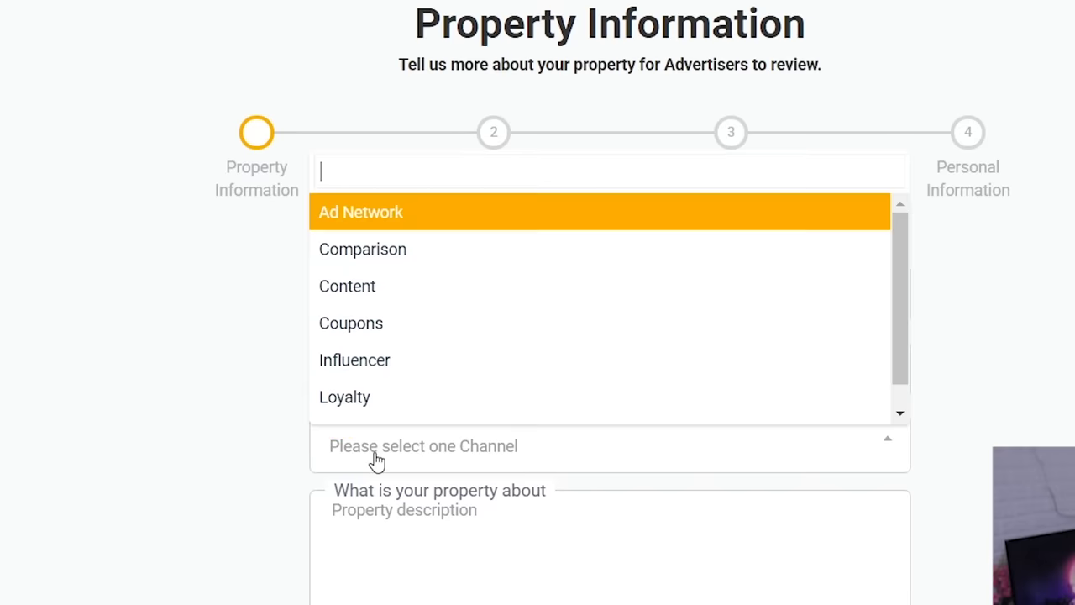
left_click(378, 370)
left_click(402, 521)
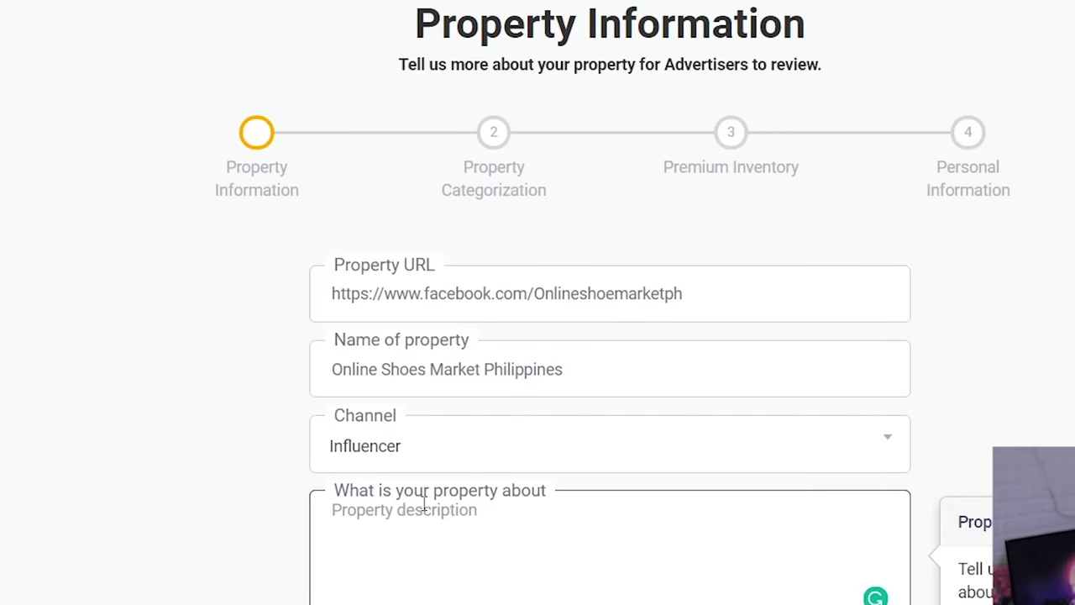
type("I sell authentic shoes onl")
type("ine.")
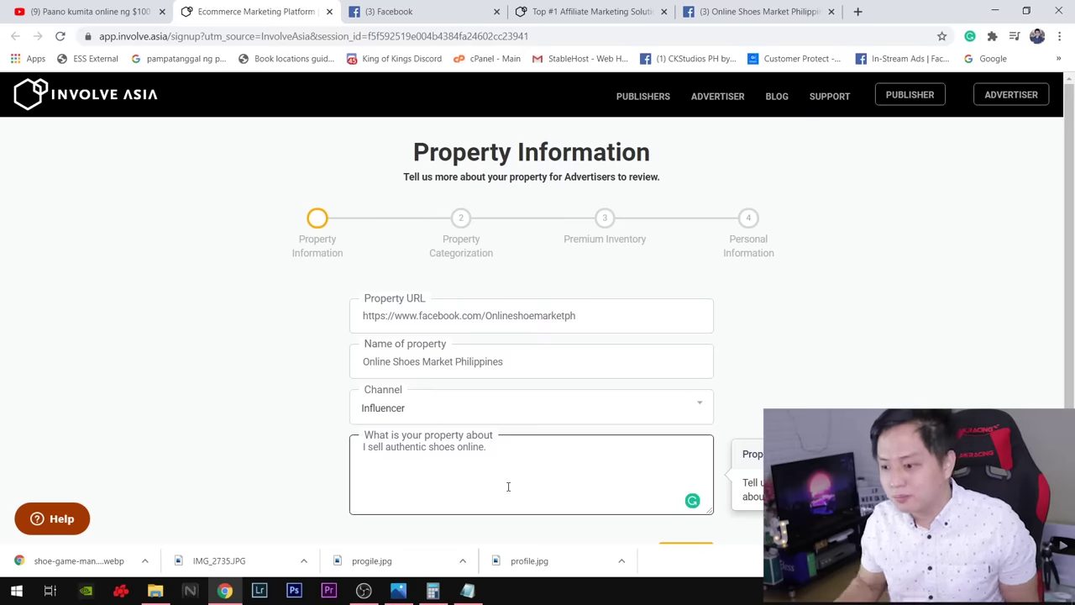
left_click(660, 544)
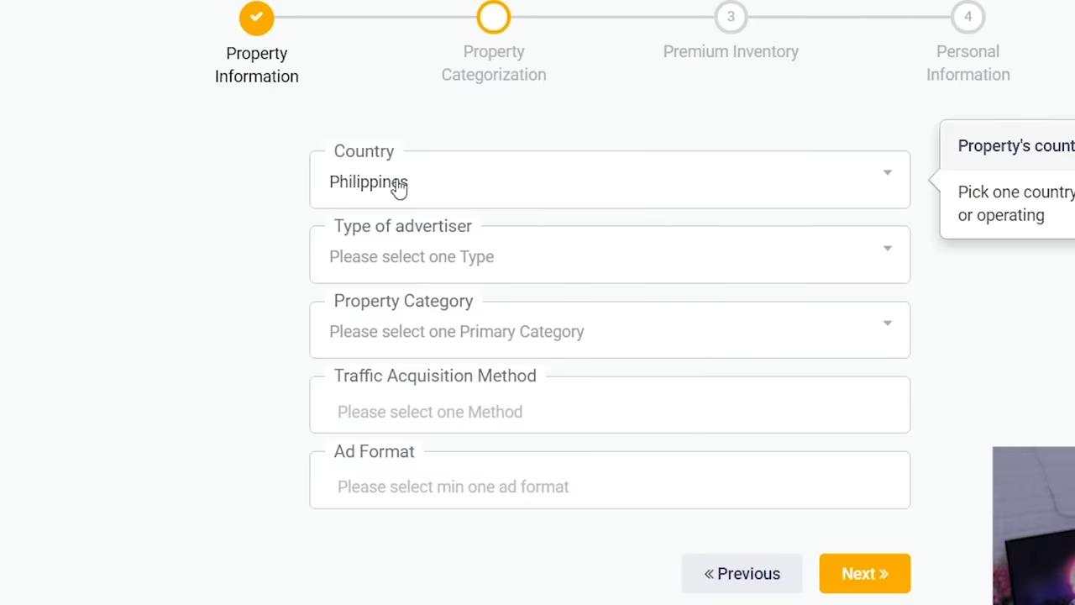
Set the type of advertiser to Pay per sale for the property.
left_click(416, 267)
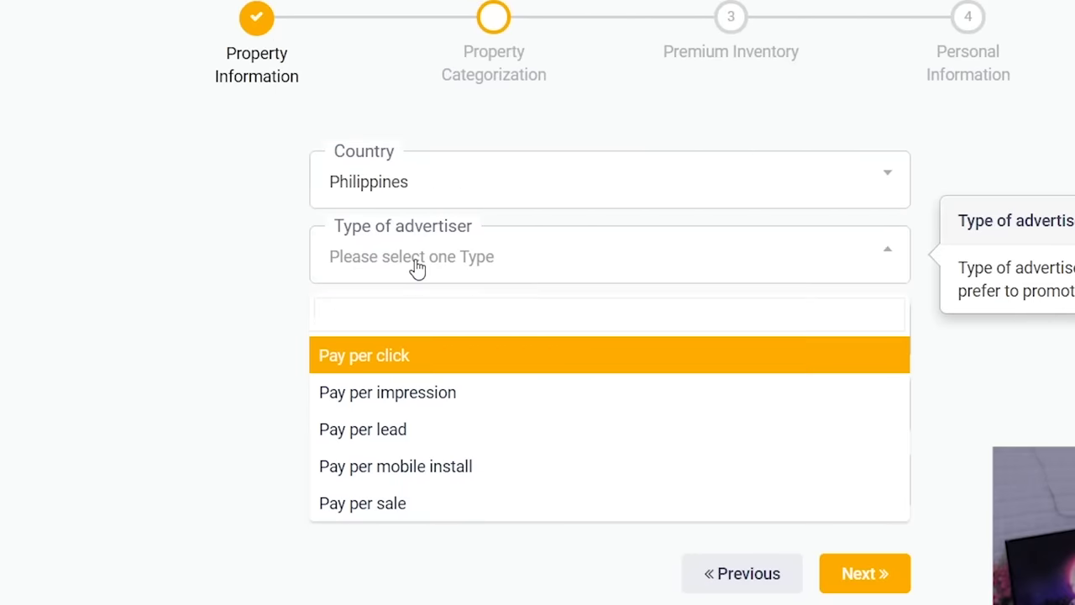
left_click(391, 521)
left_click(428, 272)
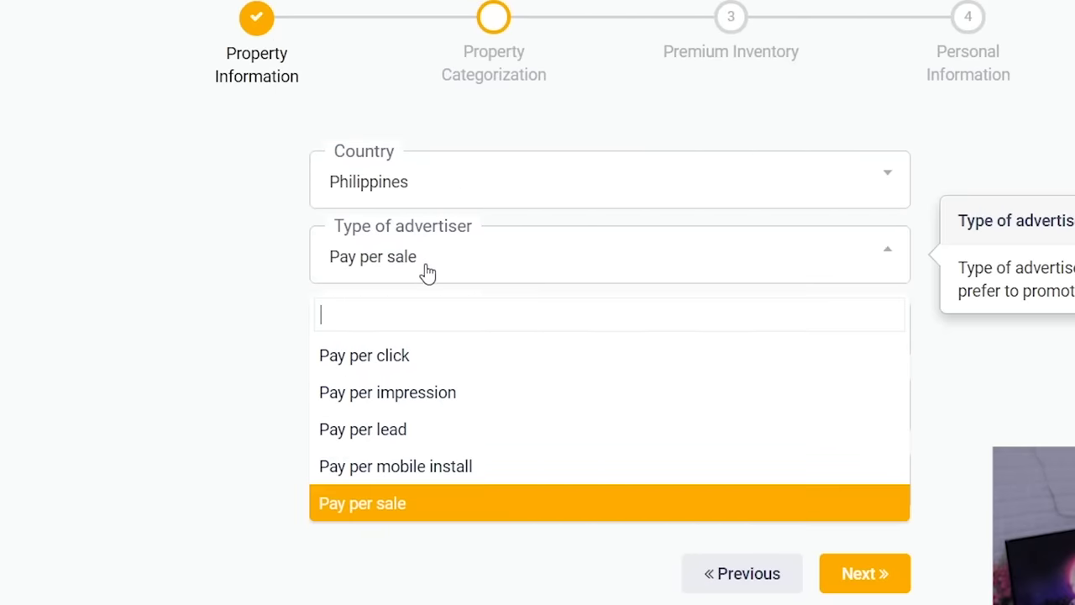
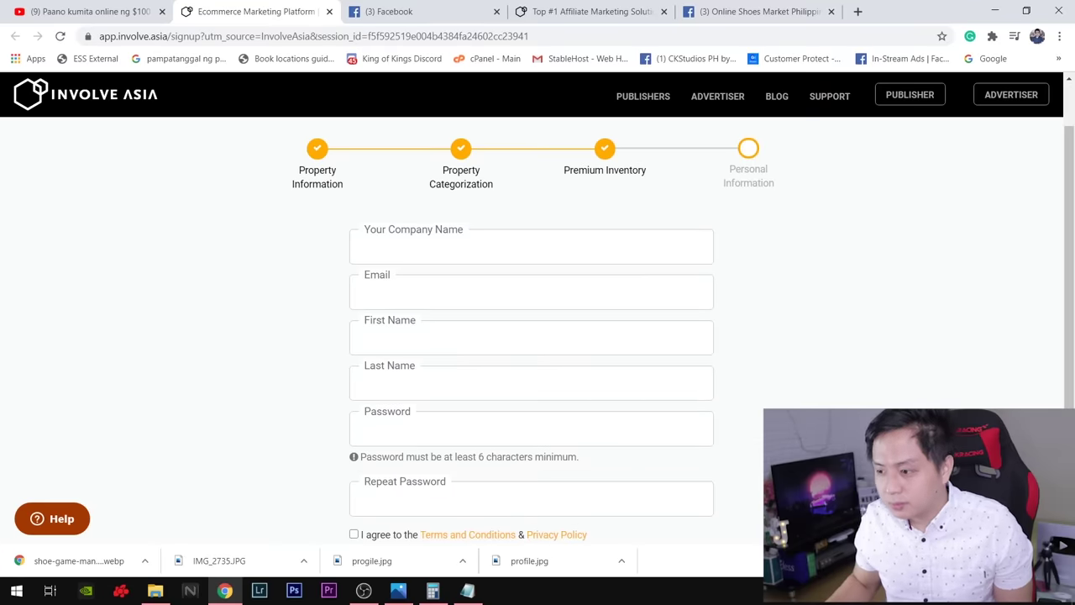
Enter Online Shoe Market Philippines as the company name and fill in the contact's e-mail, first name and last name from a saved entry.
left_click(456, 234)
type("Online Shoe")
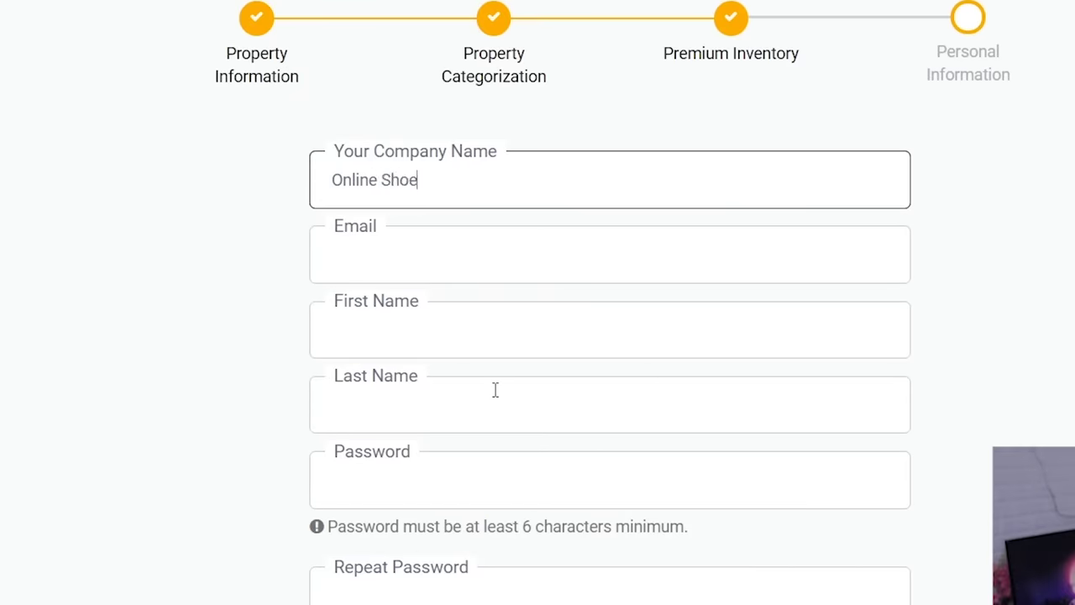
type(" Market Philippines")
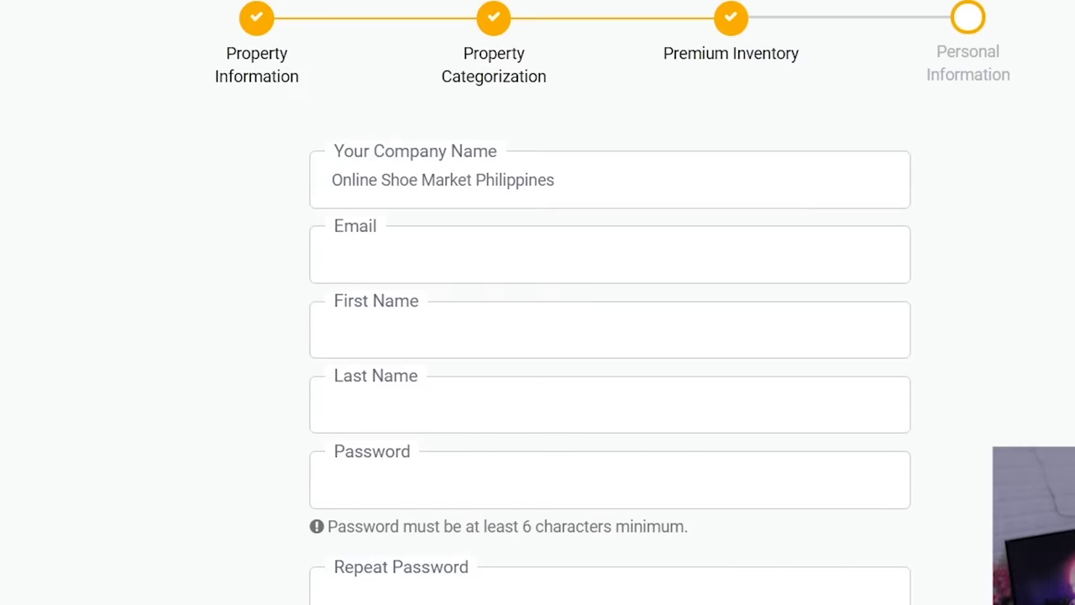
left_click(699, 255)
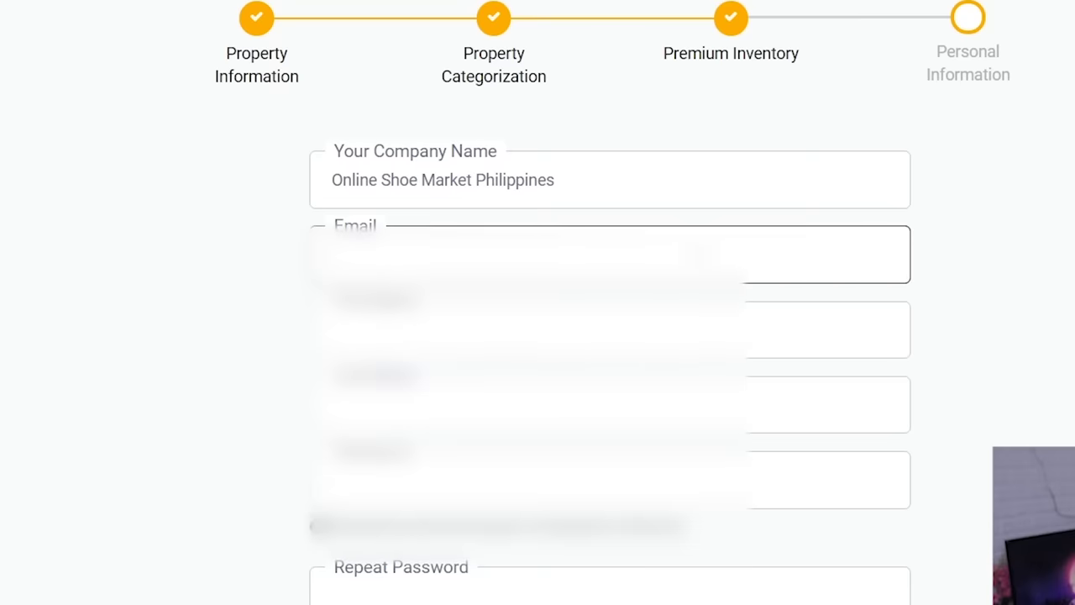
left_click(588, 313)
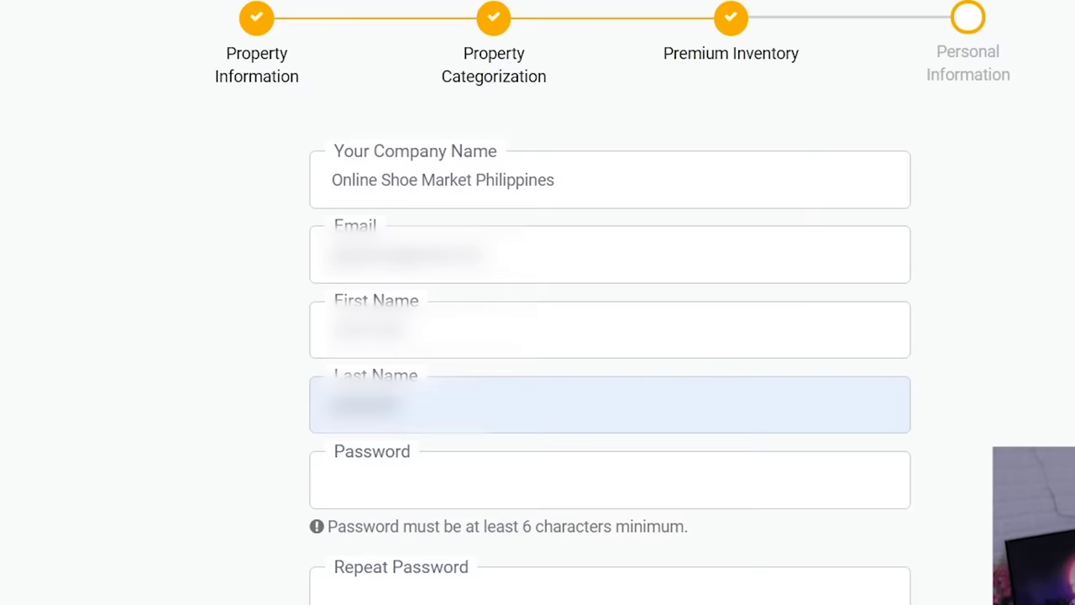
Enter the account password in the Password field and repeat it in the Repeat Password field.
left_click(605, 479)
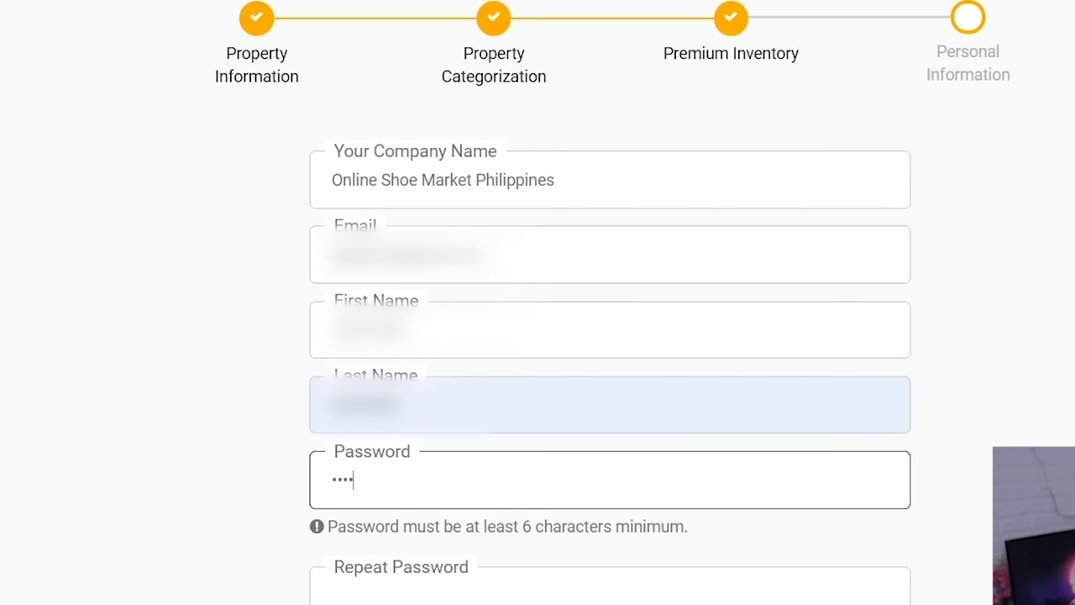
type("•••••••••••")
scroll(532, 526, "down", 2)
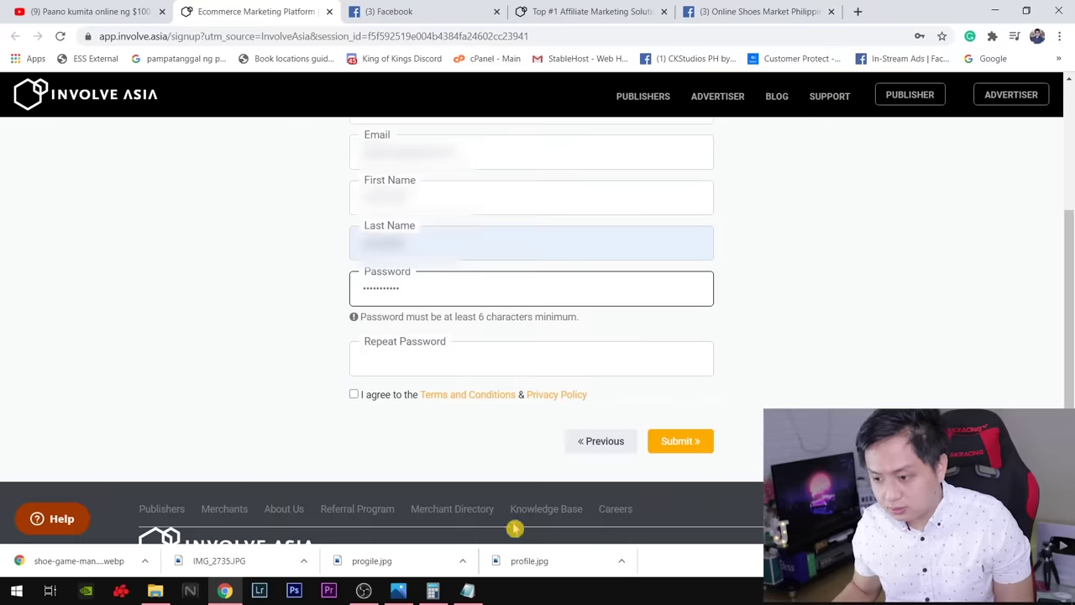
left_click(394, 367)
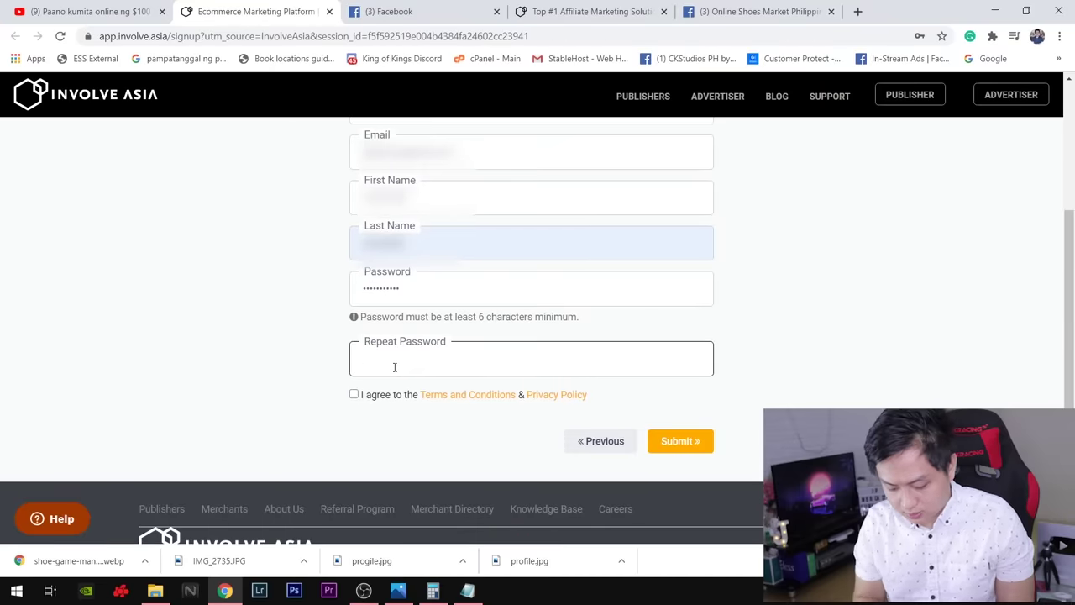
type("•••••••••••")
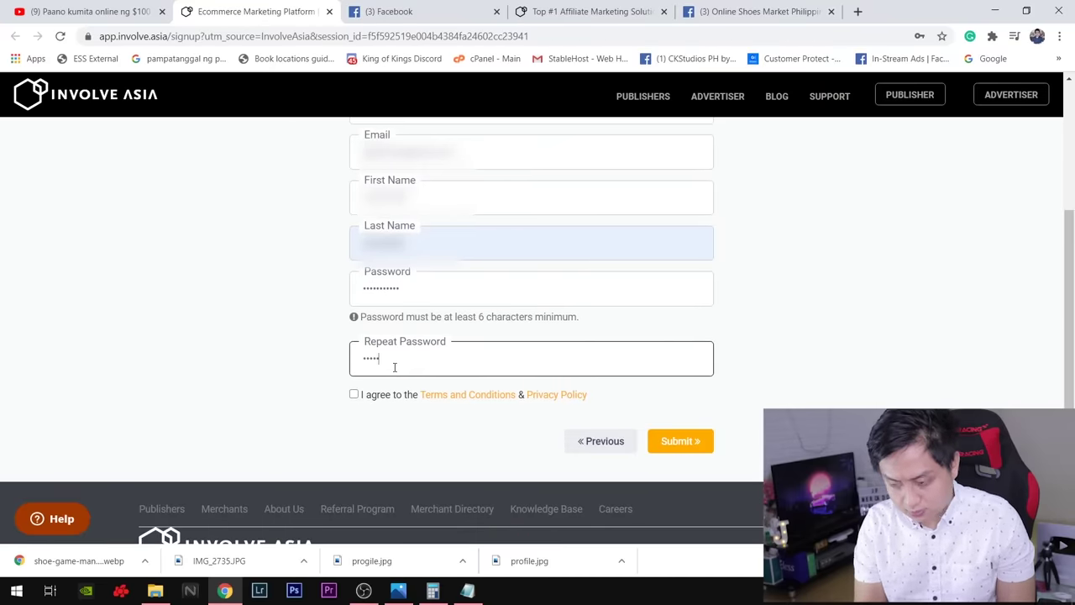
Agree to the Terms and Conditions and Privacy Policy and submit the publisher registration.
left_click(355, 399)
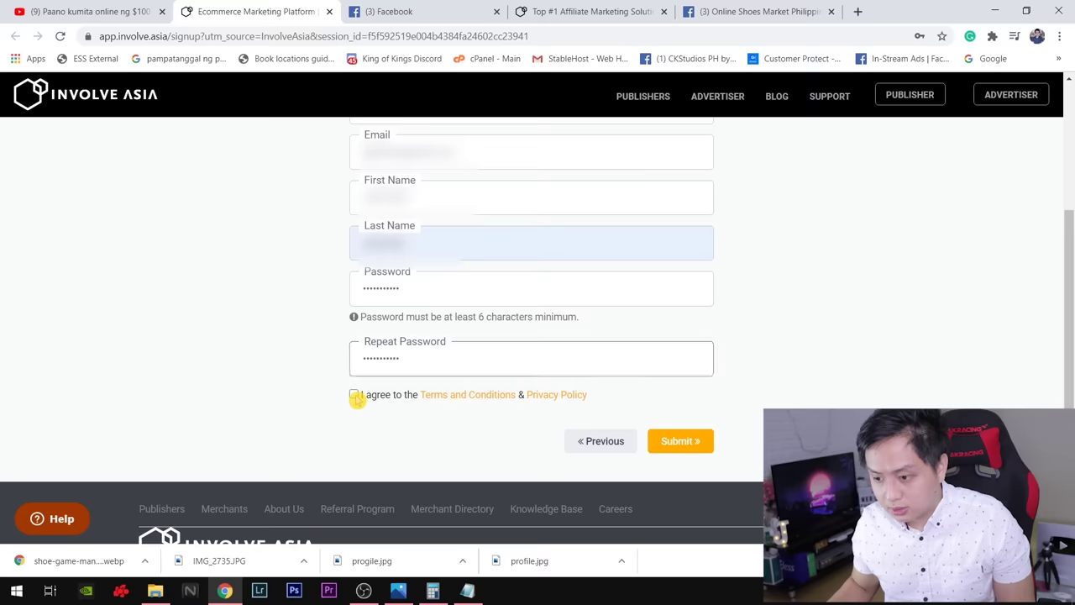
left_click(354, 394)
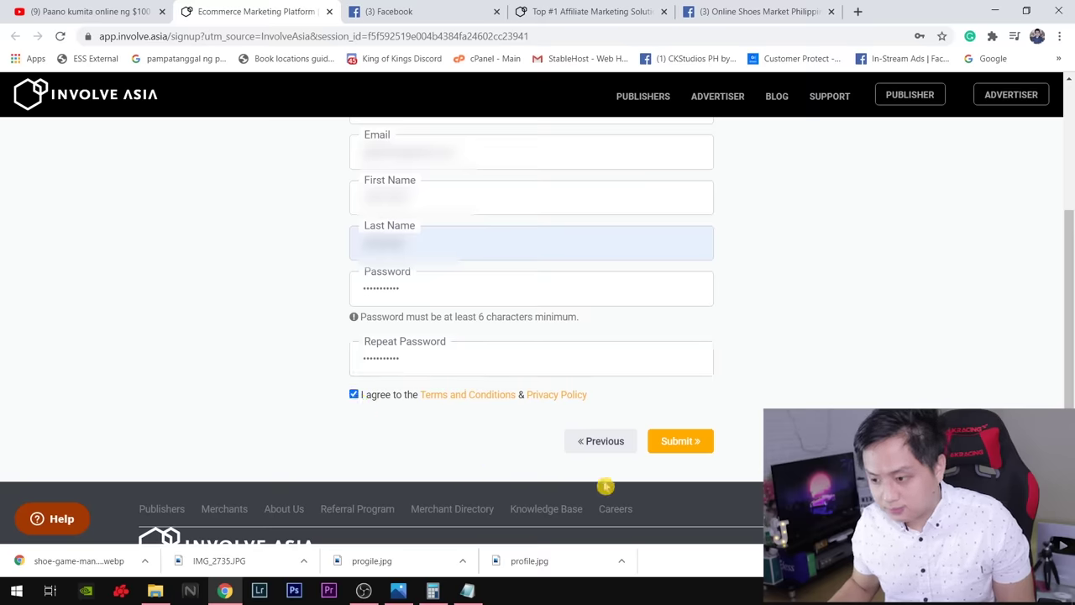
left_click(680, 442)
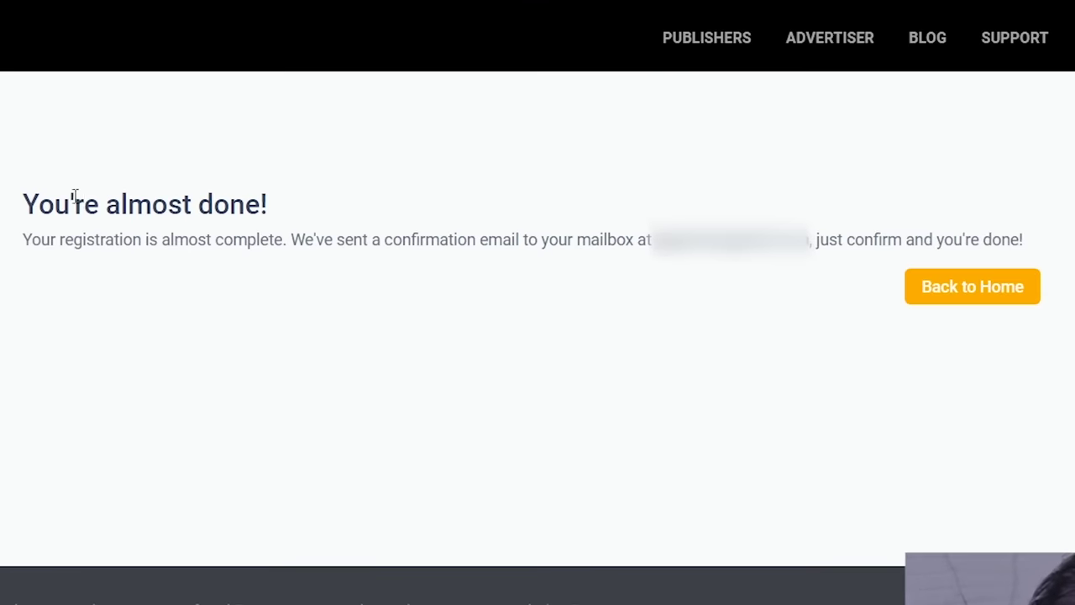
Read the registration notice, open Involve Asia's confirmation message in the mailbox and follow its link to confirm the e-mail address.
left_click_drag(83, 201, 266, 206)
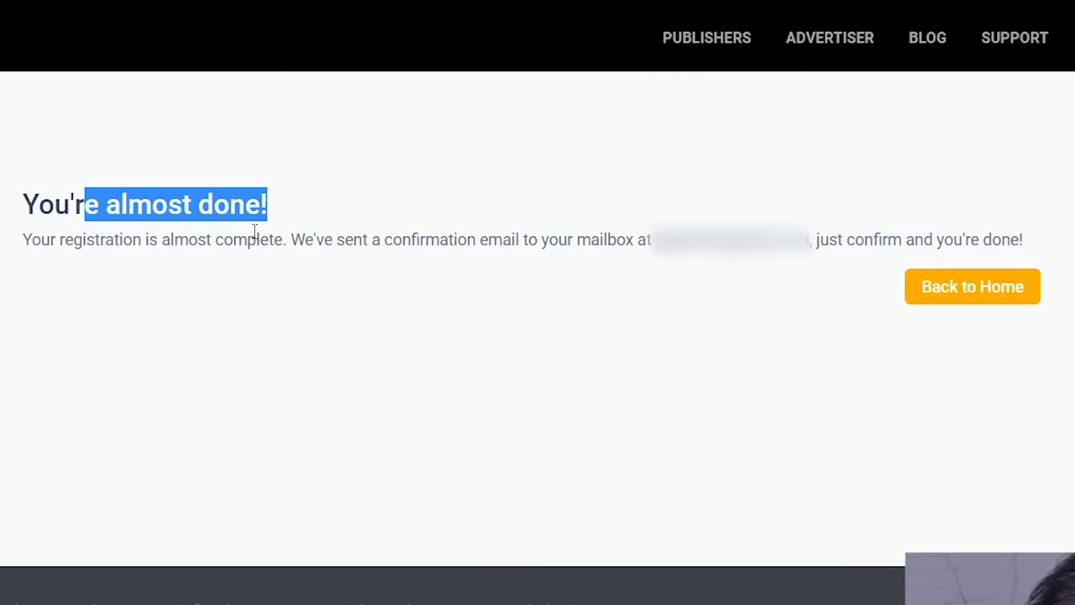
left_click(26, 241)
left_click_drag(26, 241, 633, 237)
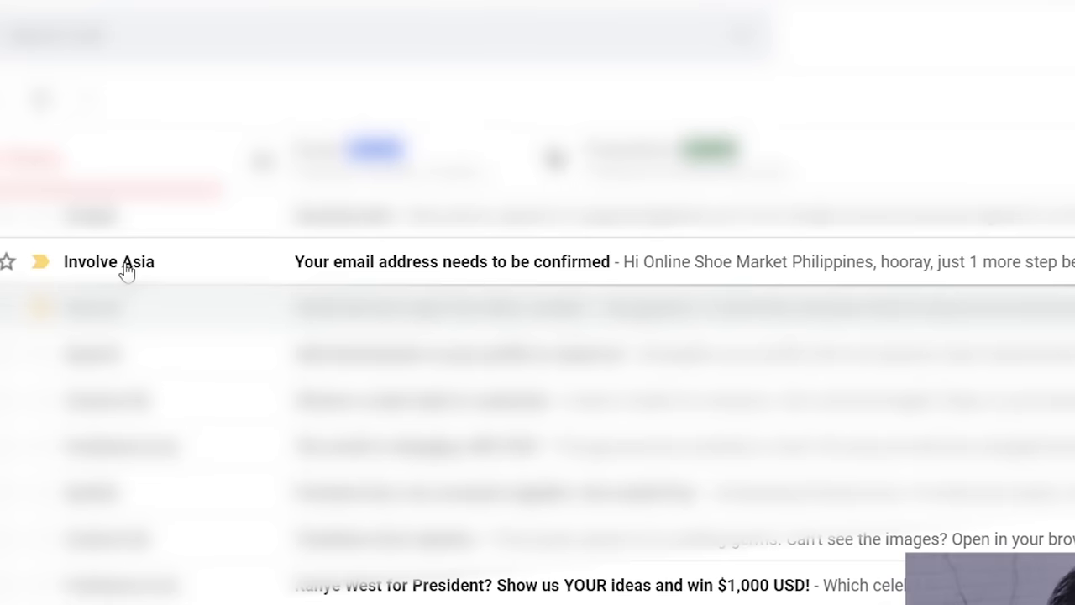
left_click(388, 270)
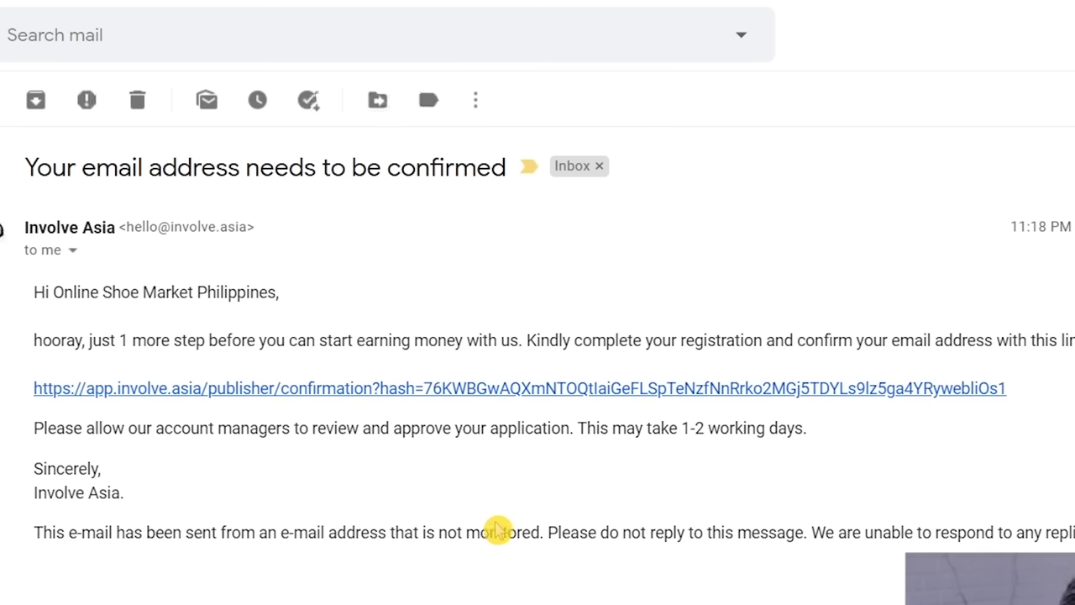
left_click(133, 397)
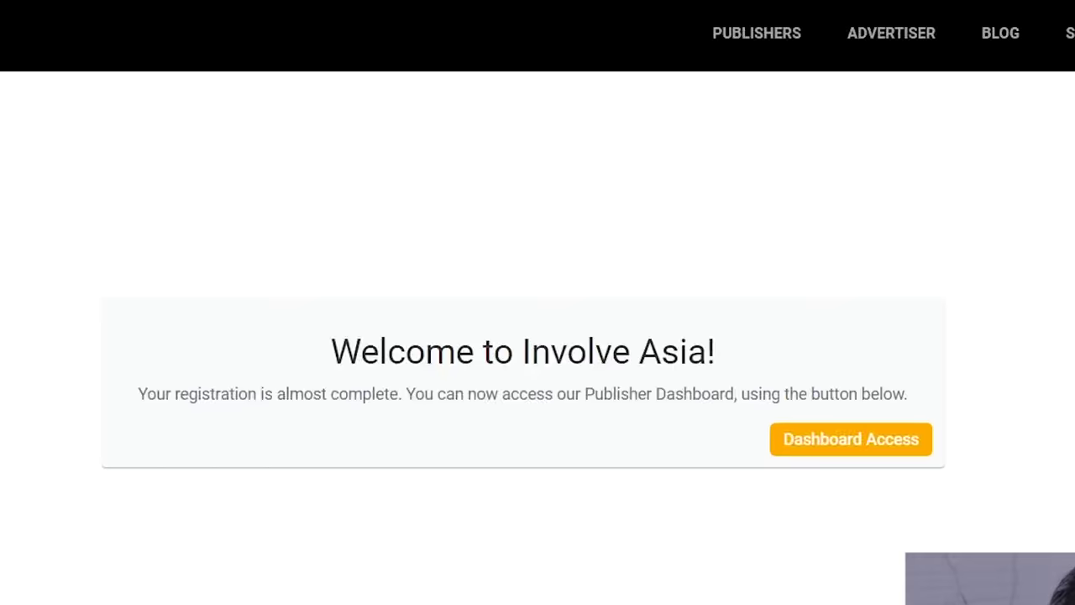
Read the welcome notice, open the Publisher Dashboard and check the submission status of the Facebook Page property.
left_click_drag(310, 349, 709, 343)
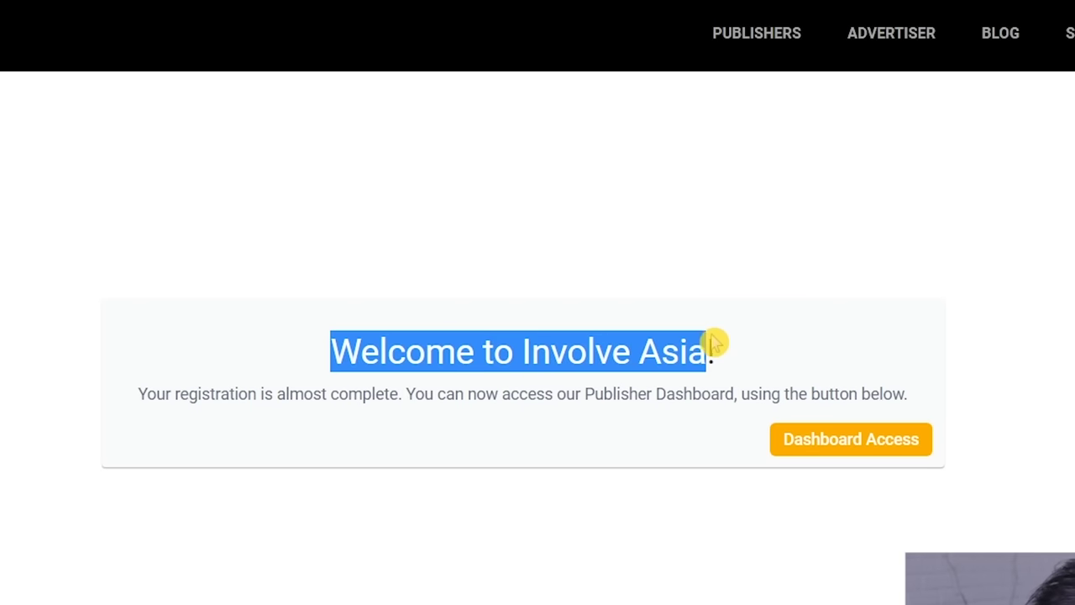
left_click_drag(510, 394, 737, 395)
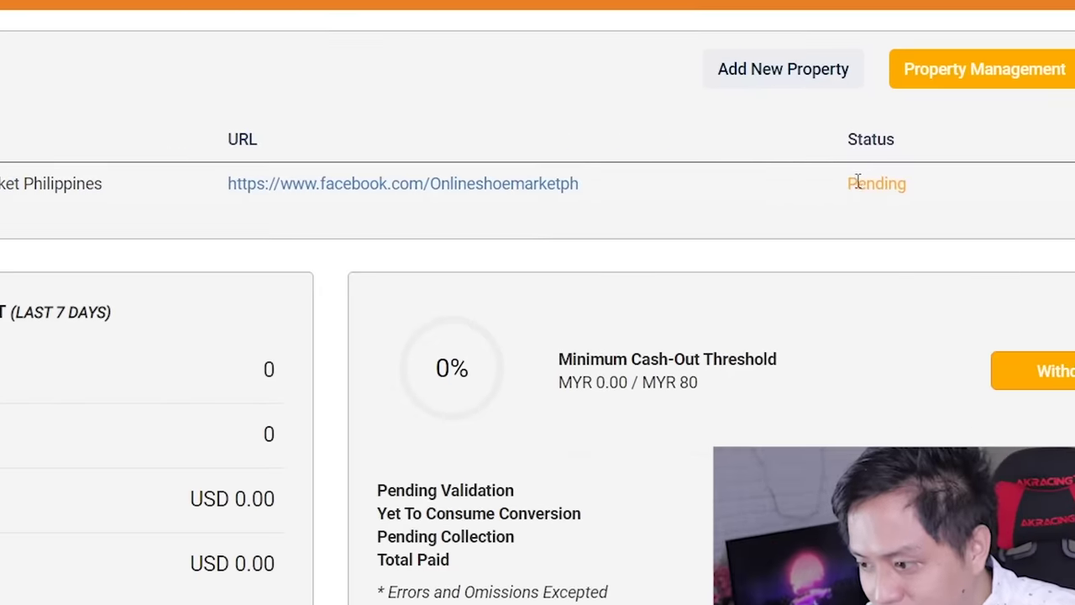
left_click_drag(849, 248, 888, 257)
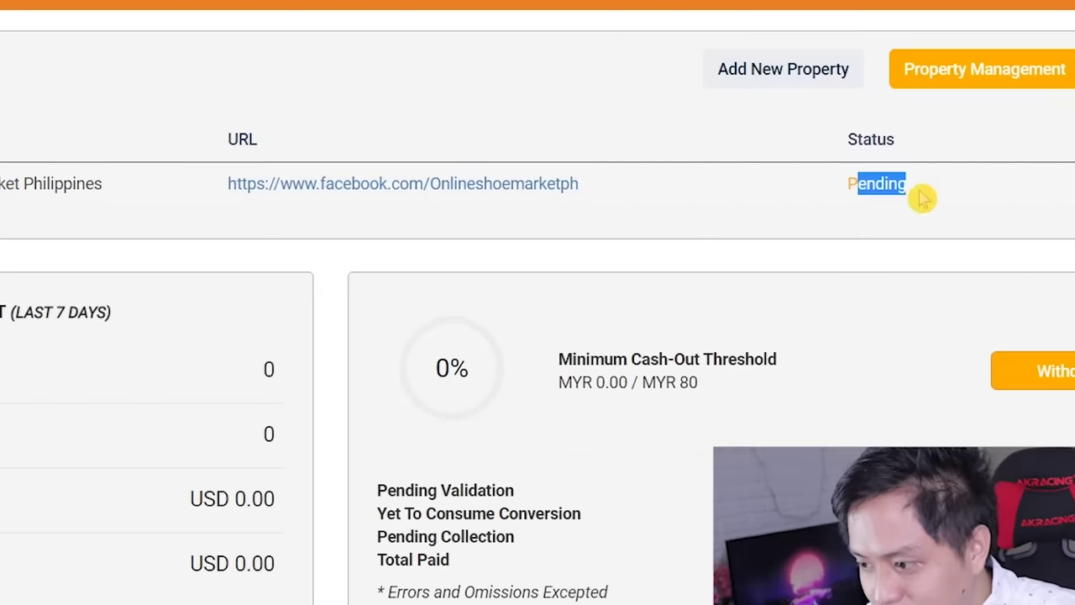
left_click(854, 261)
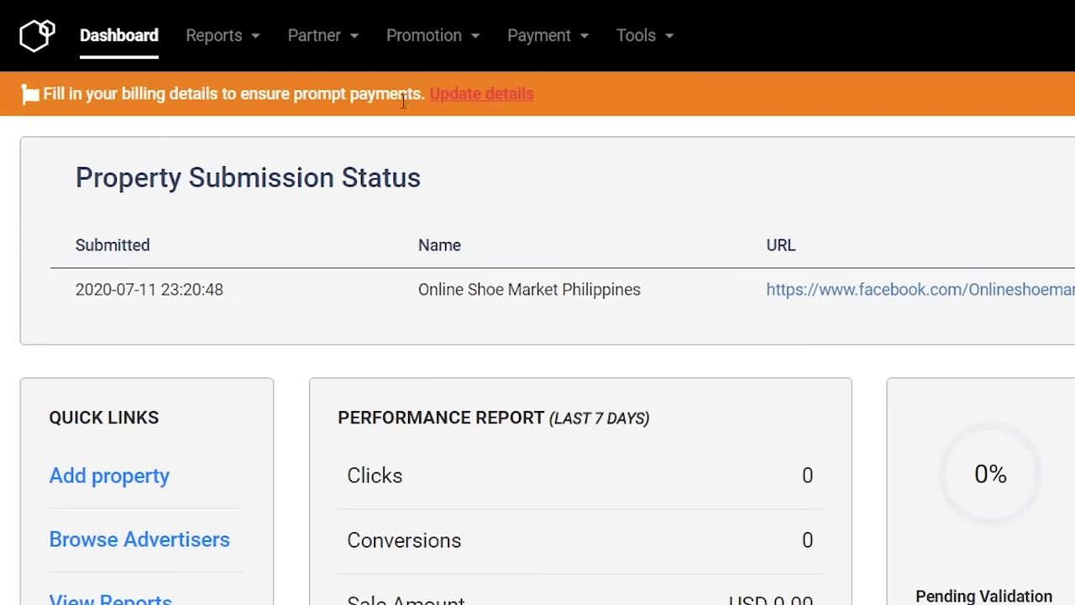
Open the billing details' Payment Settings in a new tab and look through the preferred payment method options.
right_click(475, 99)
left_click(492, 110)
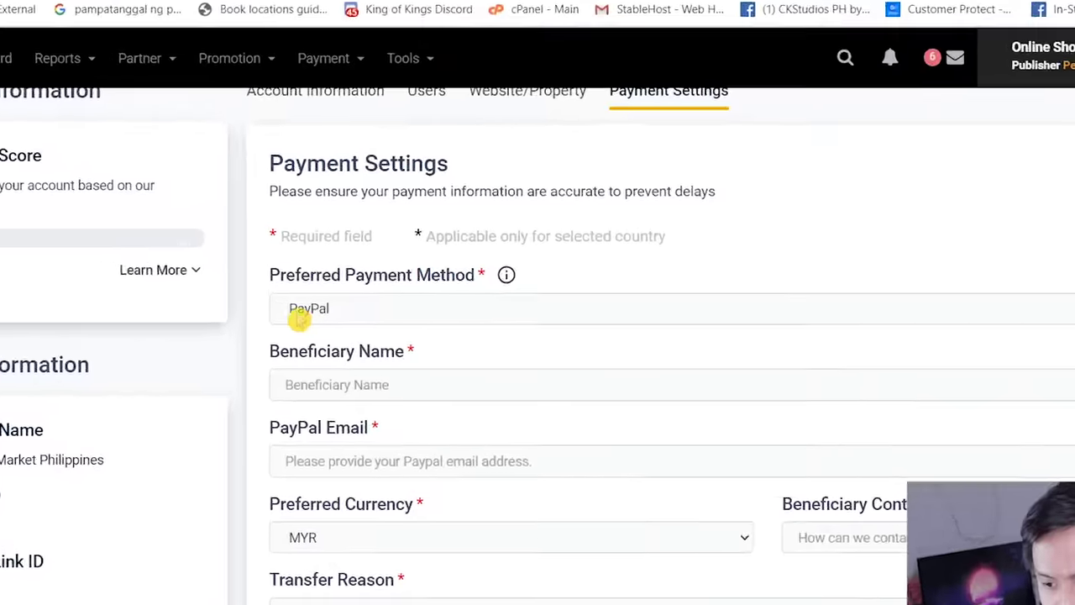
left_click(390, 285)
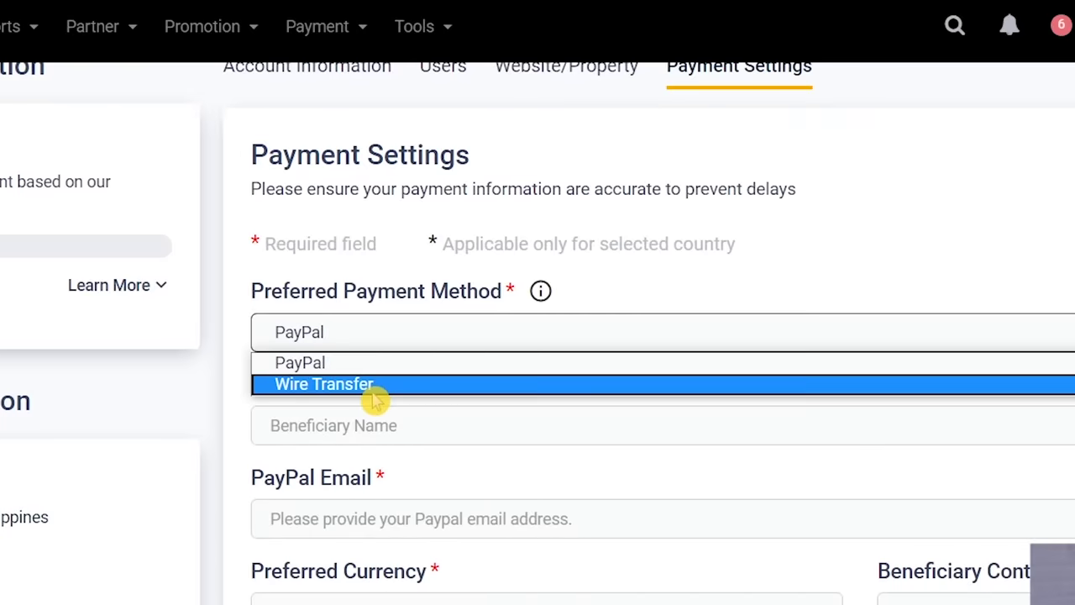
left_click(374, 394)
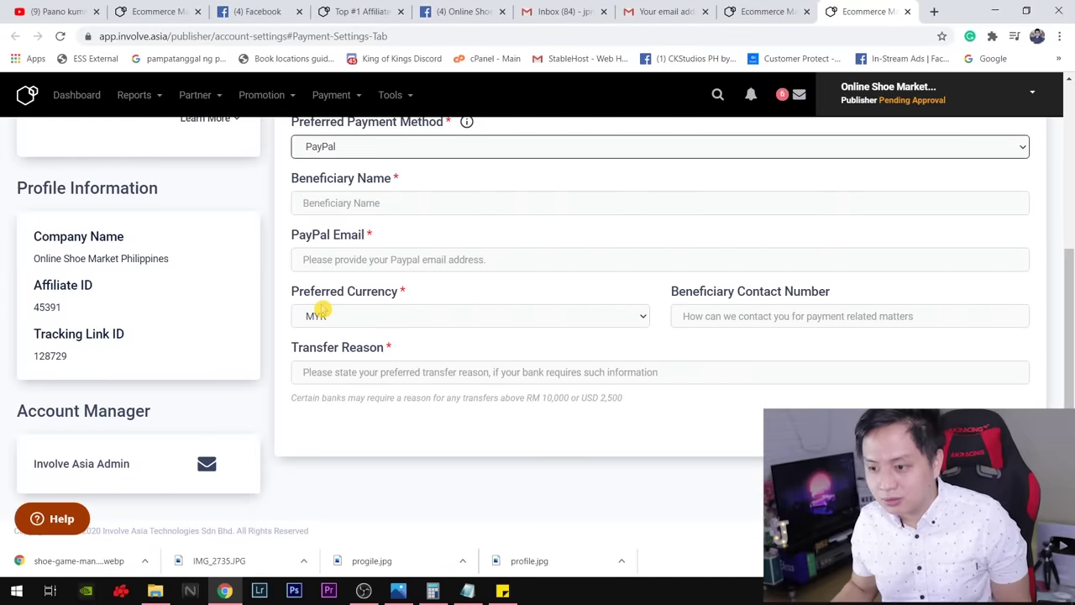
Look over the PayPal payment fields, and check the property statuses and performance figures on the already approved publisher's dashboard.
scroll(682, 478, "up", 3)
scroll(670, 460, "down", 2)
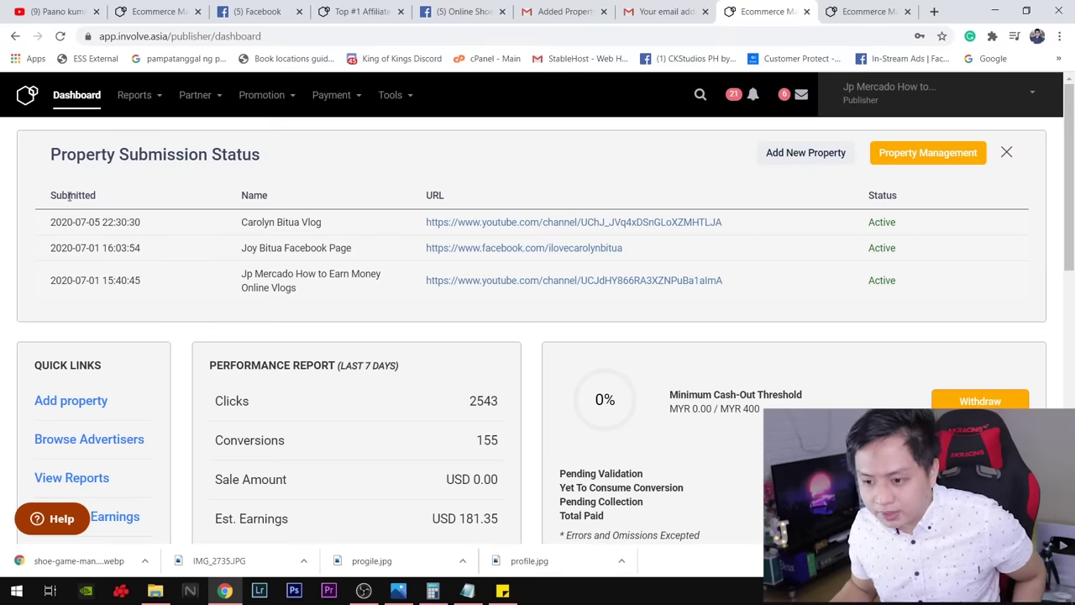
left_click_drag(897, 280, 827, 214)
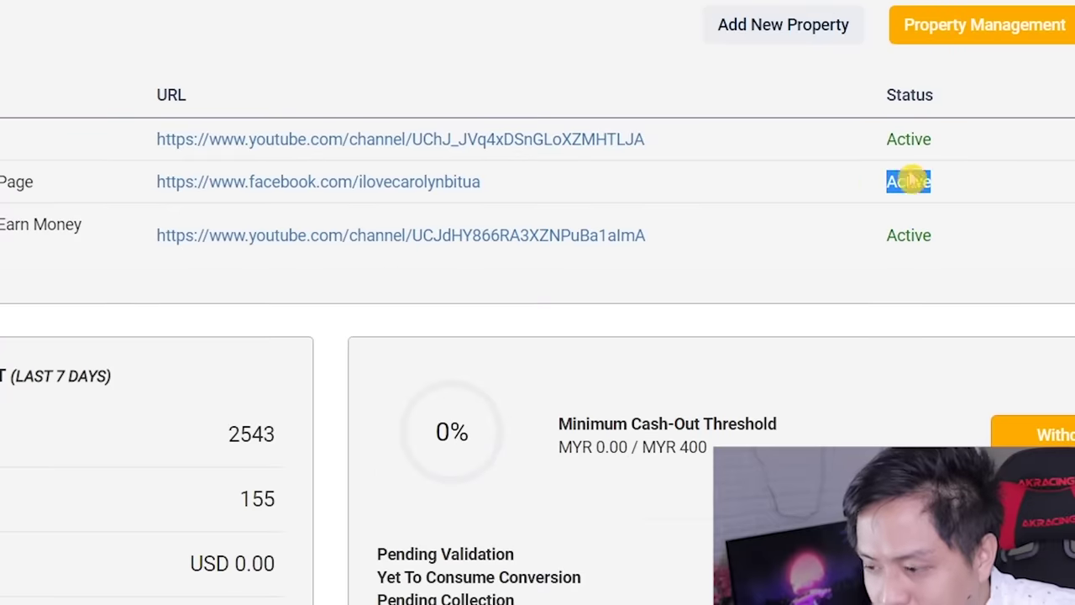
left_click_drag(915, 256, 160, 136)
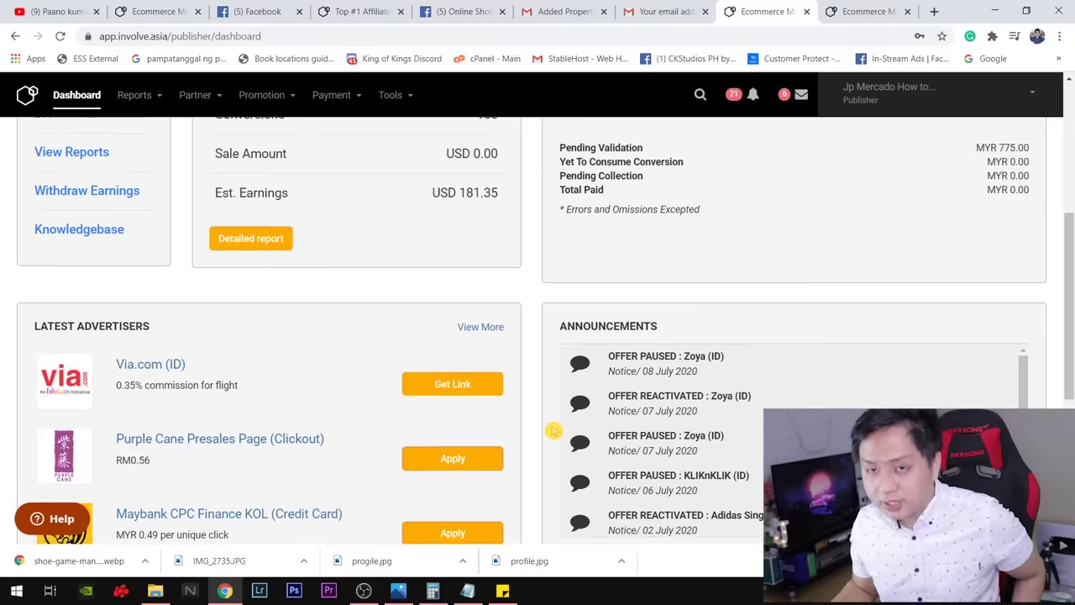
scroll(553, 429, "down", 1)
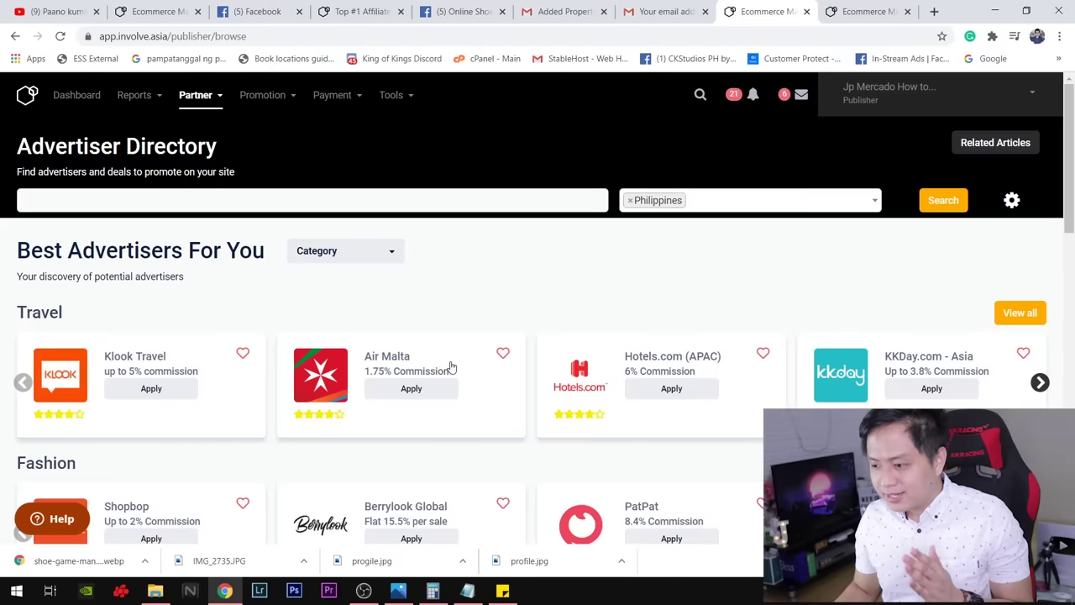
Browse the Advertiser Directory for the Philippines, examining the commissions and which advertisers need an application or allow link generation.
scroll(451, 367, "down", 3)
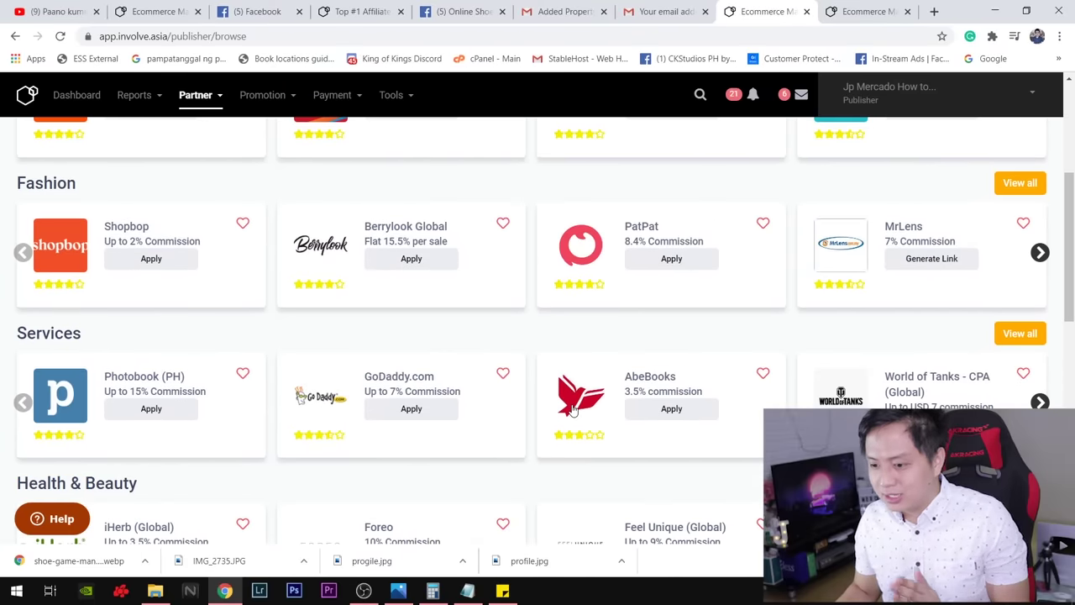
scroll(572, 409, "down", 2)
scroll(276, 378, "up", 4)
scroll(156, 338, "down", 5)
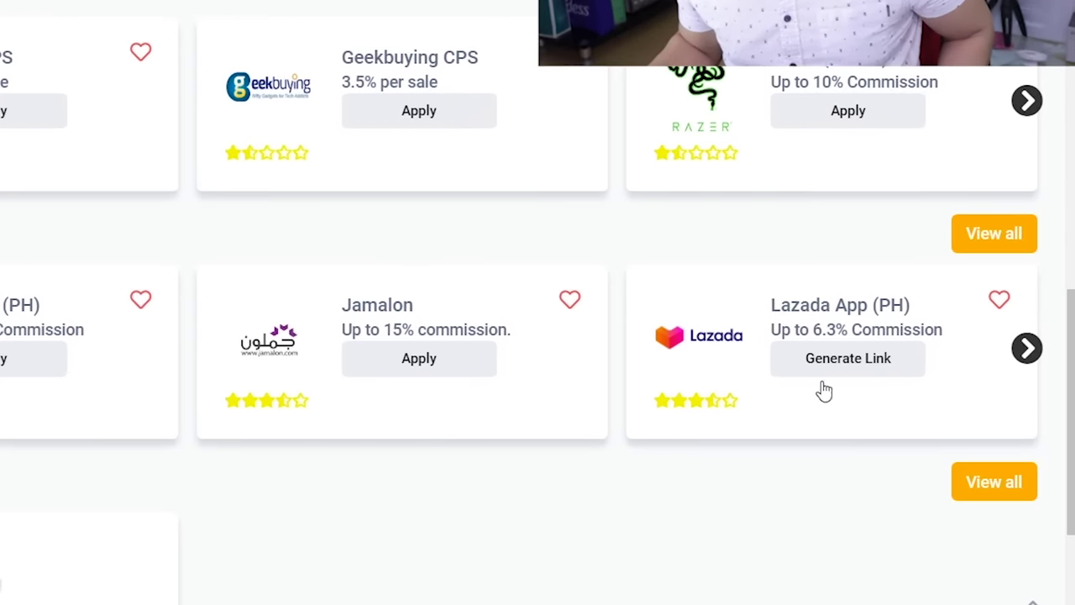
left_click(869, 352)
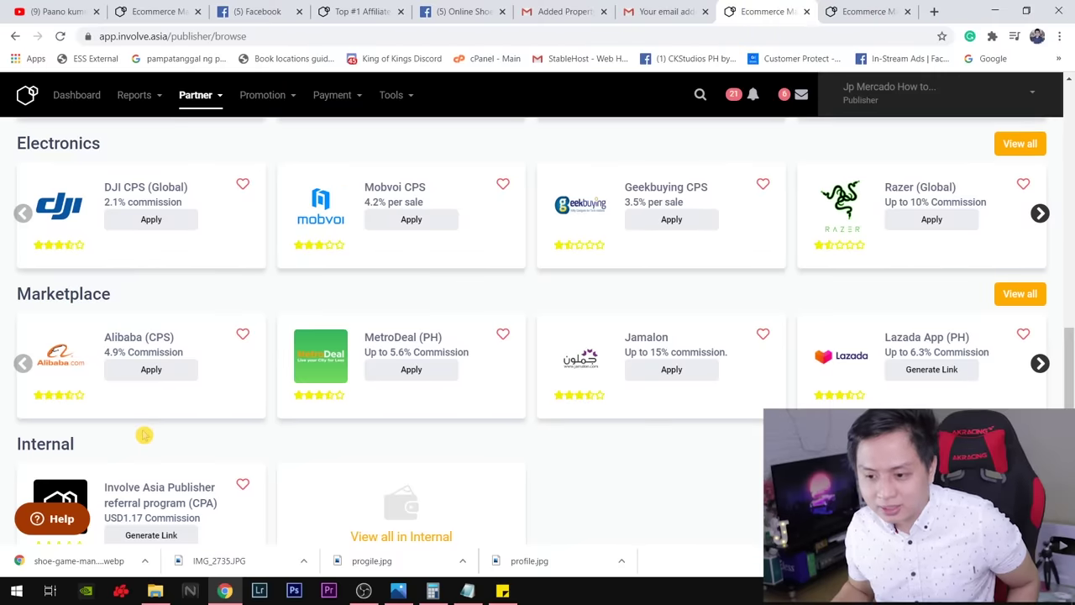
scroll(143, 430, "up", 1)
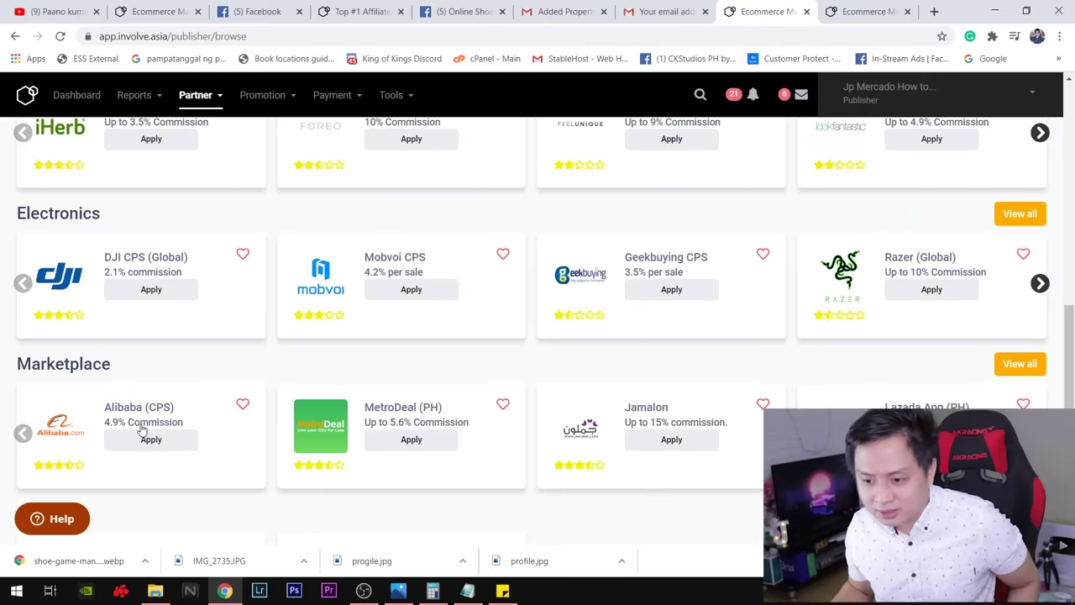
scroll(142, 430, "up", 2)
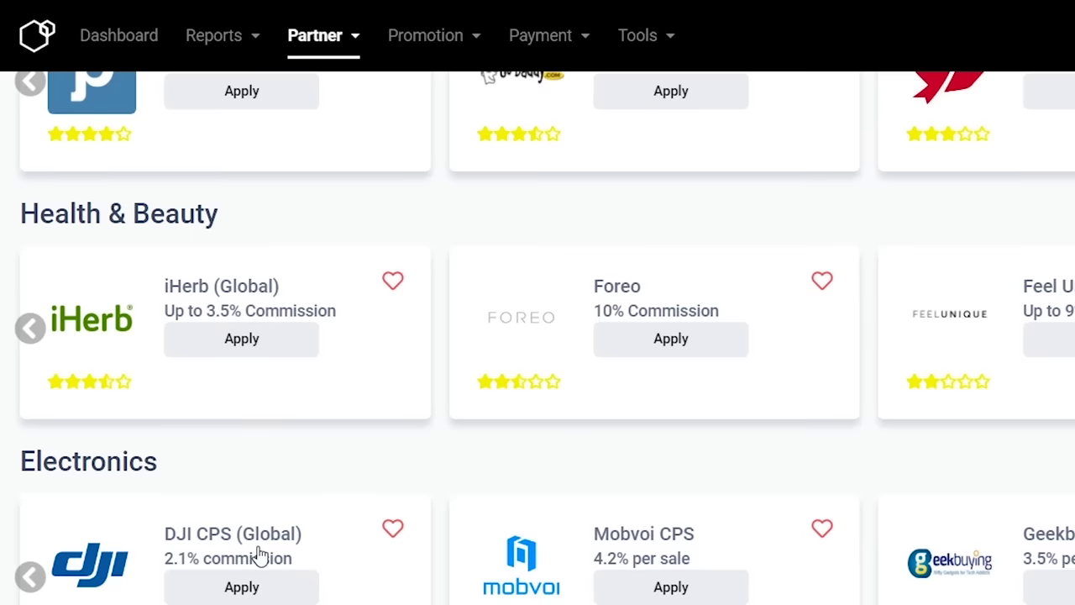
left_click(252, 347)
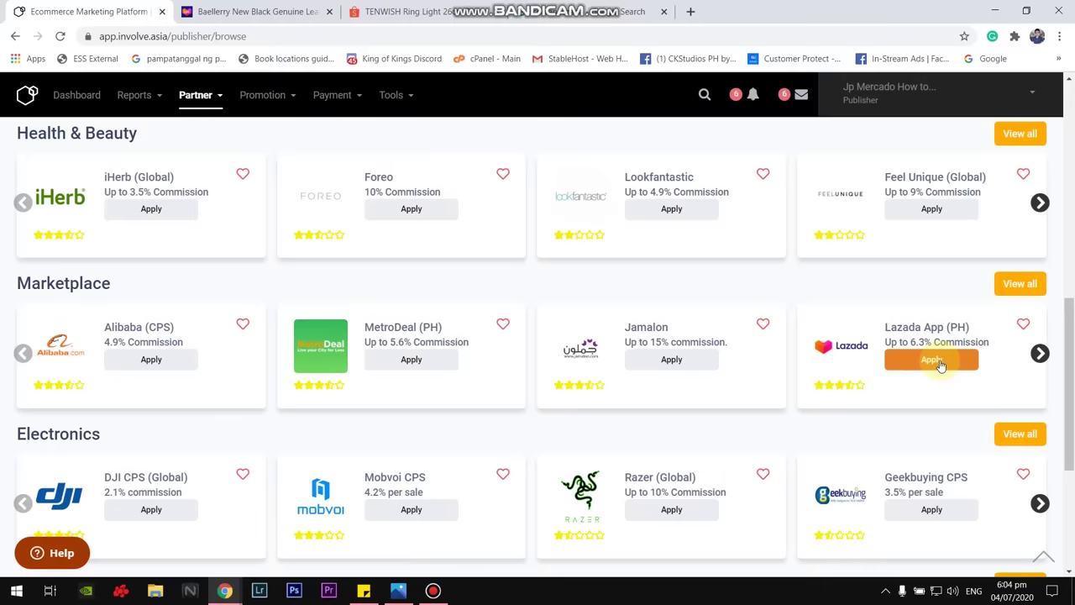
Start an approval request for Lazada App (PH), giving "Youtube Channel, Youtube Video" as the traffic source and the YouTube channel's URL as the website.
left_click(934, 362)
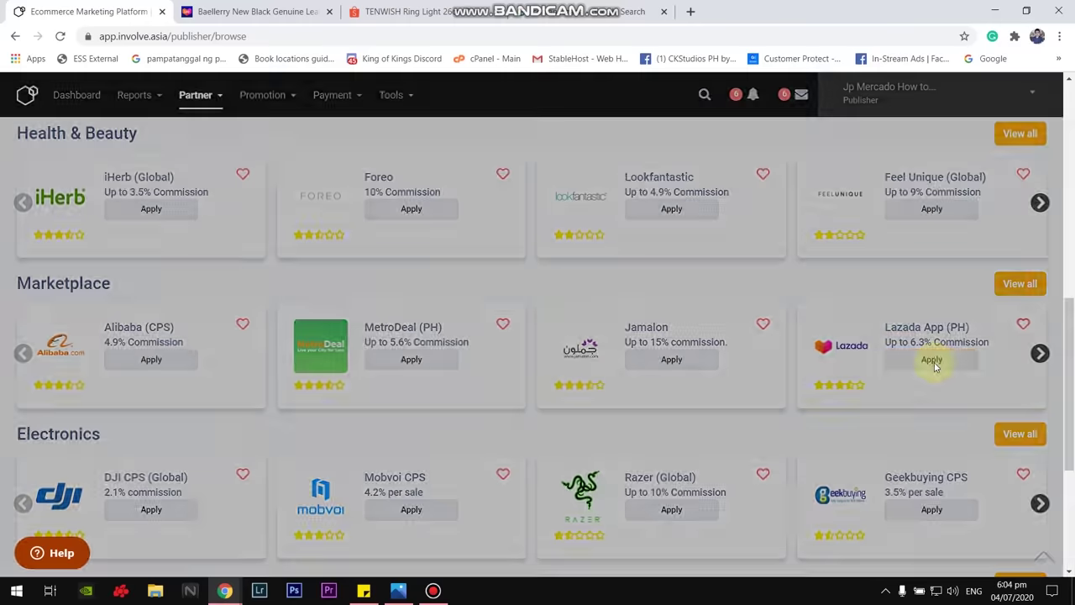
left_click_drag(319, 200, 376, 244)
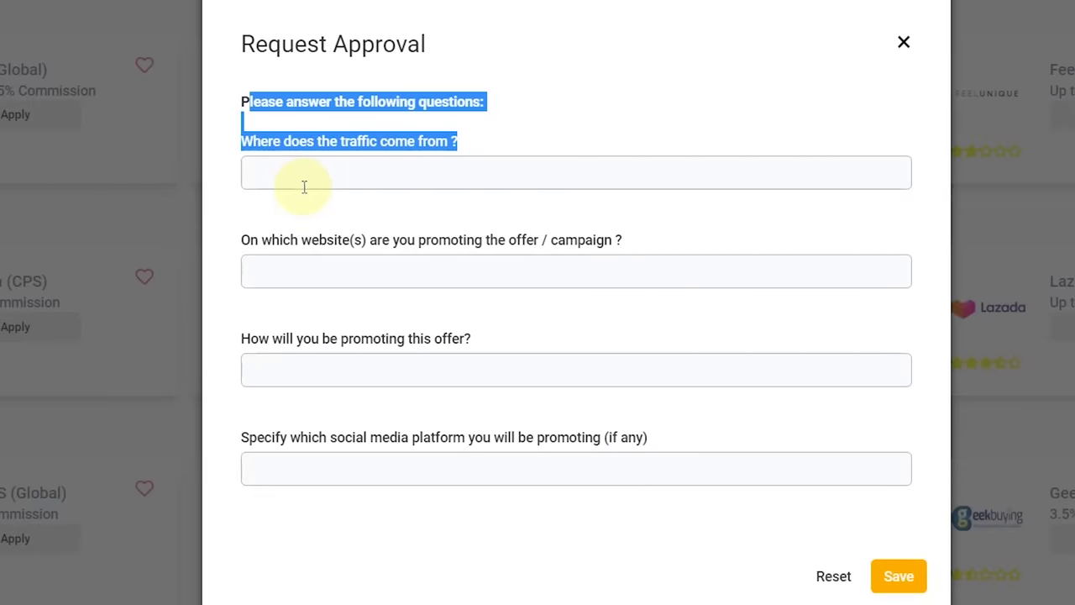
left_click(303, 175)
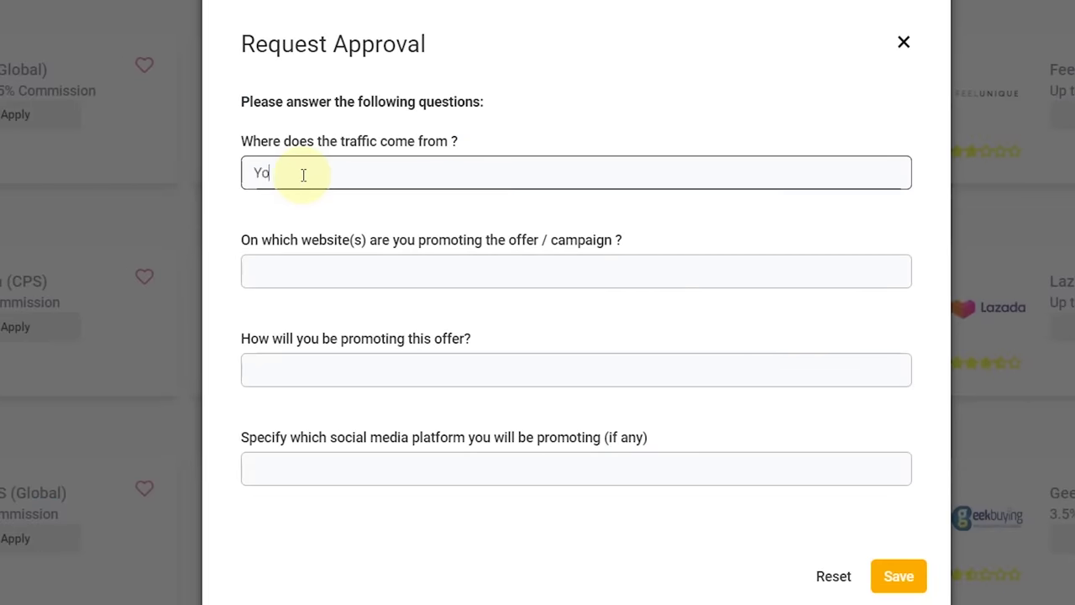
type("Youtube Channel")
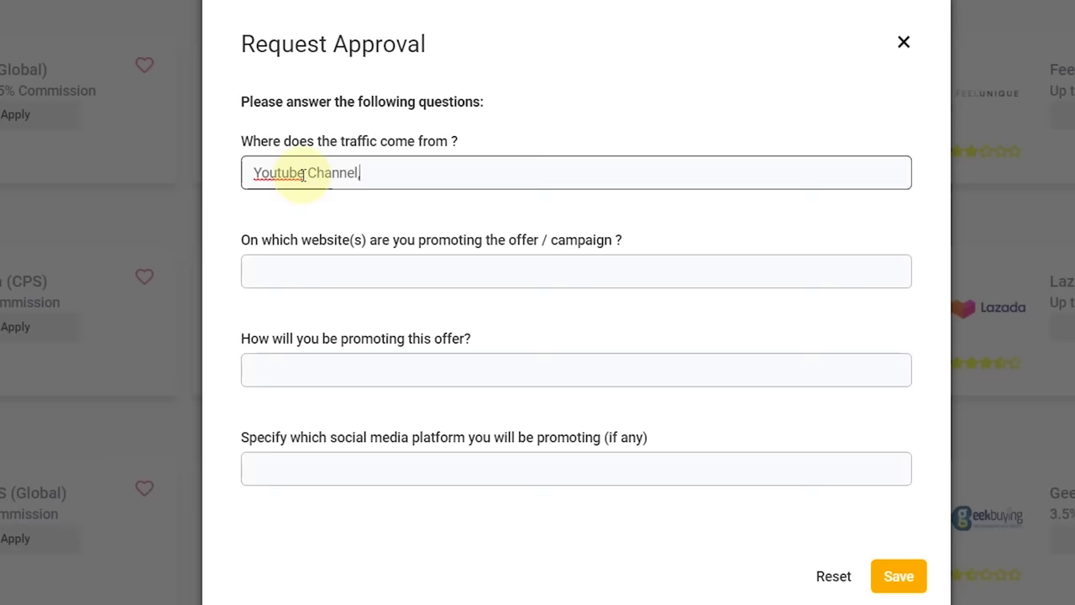
type(", Youtube Video")
left_click(356, 276)
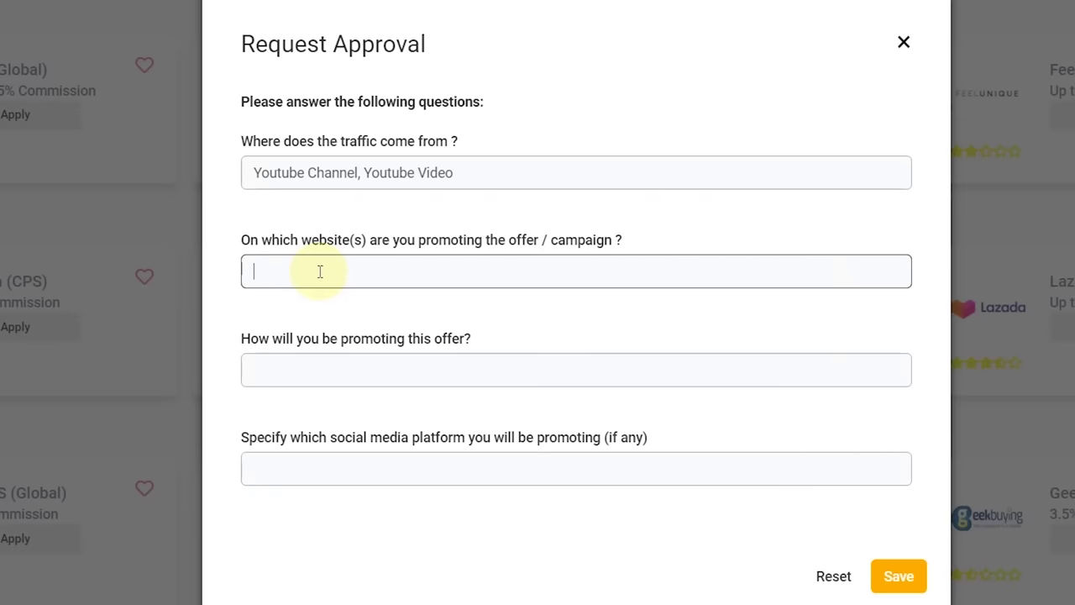
type("https://www.youtube.com/channel/UCJdHY866RA3XZNPuBa1aImA")
Describe the promotion as product reviews and promotional videos, specify "Youtube Channel, Facebook Page" as the platforms, and save the approval request.
left_click(262, 370)
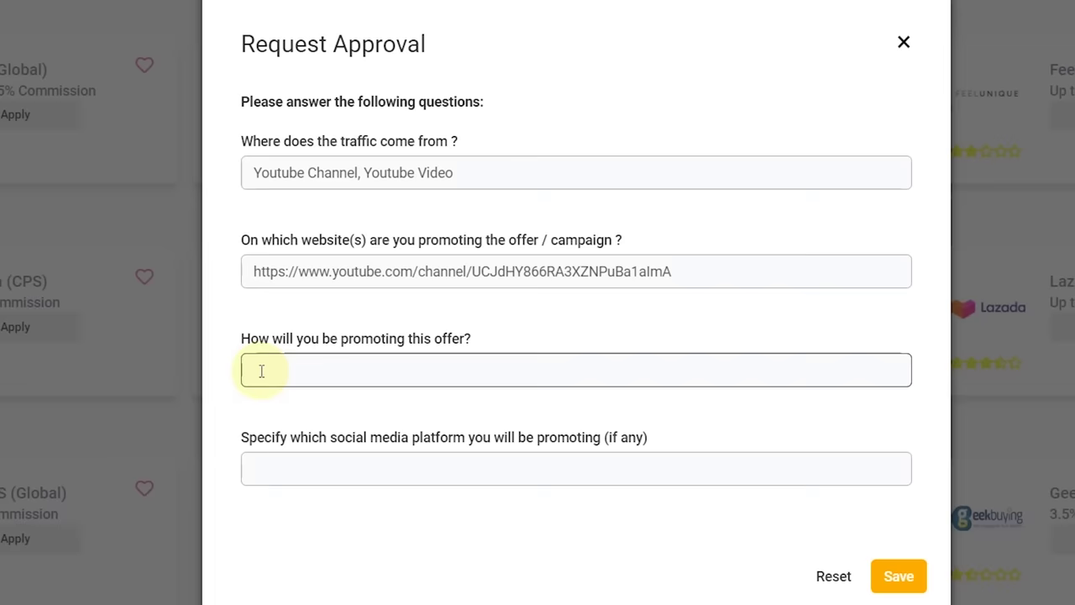
type("I will be doing a product review and promoting a specific item,  Creating review videos and p")
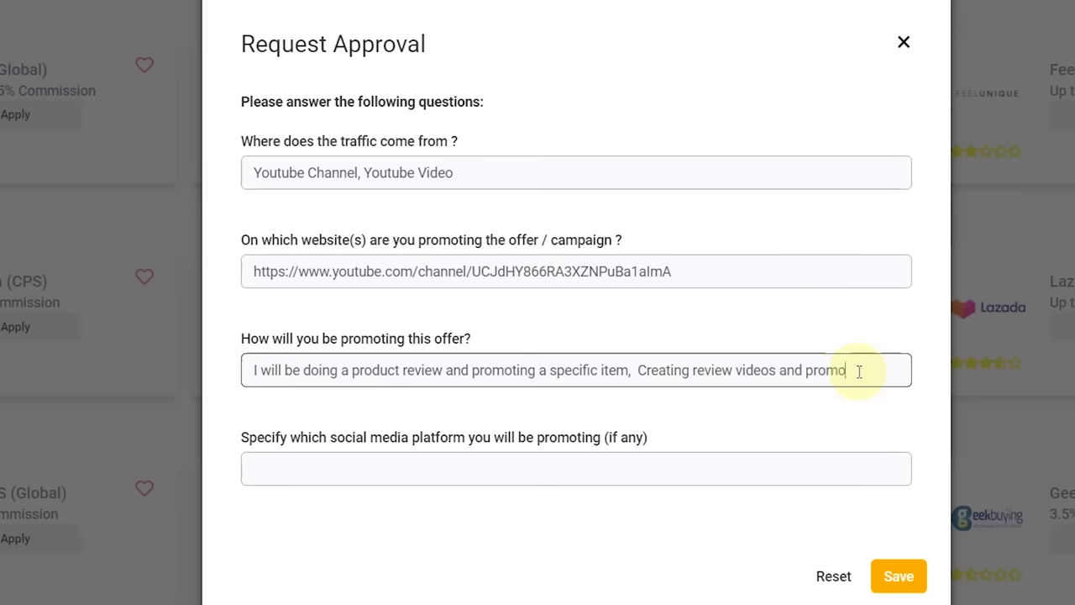
type("videos")
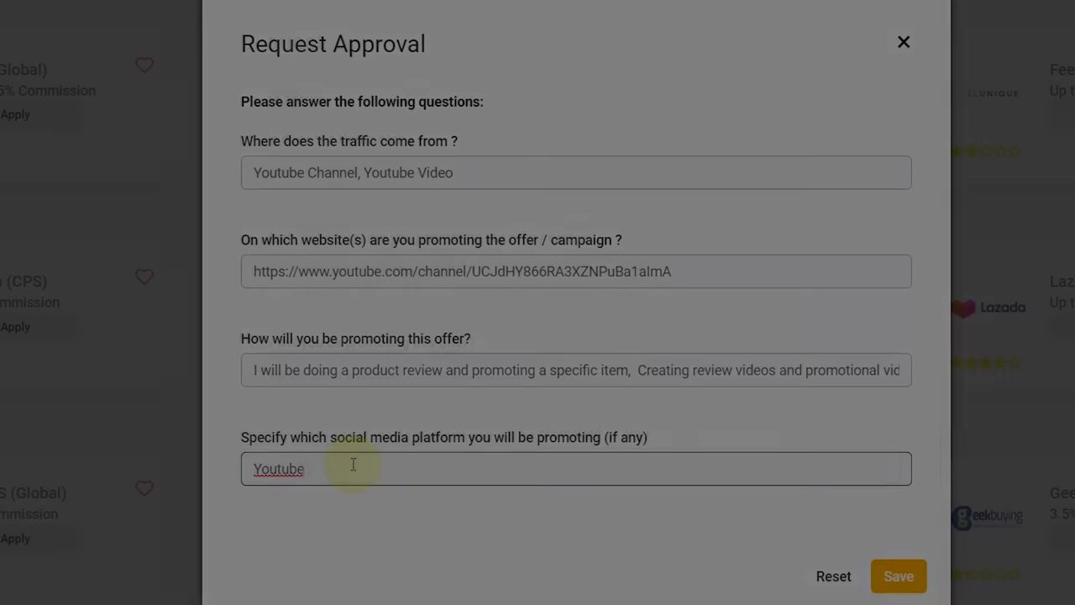
type(",")
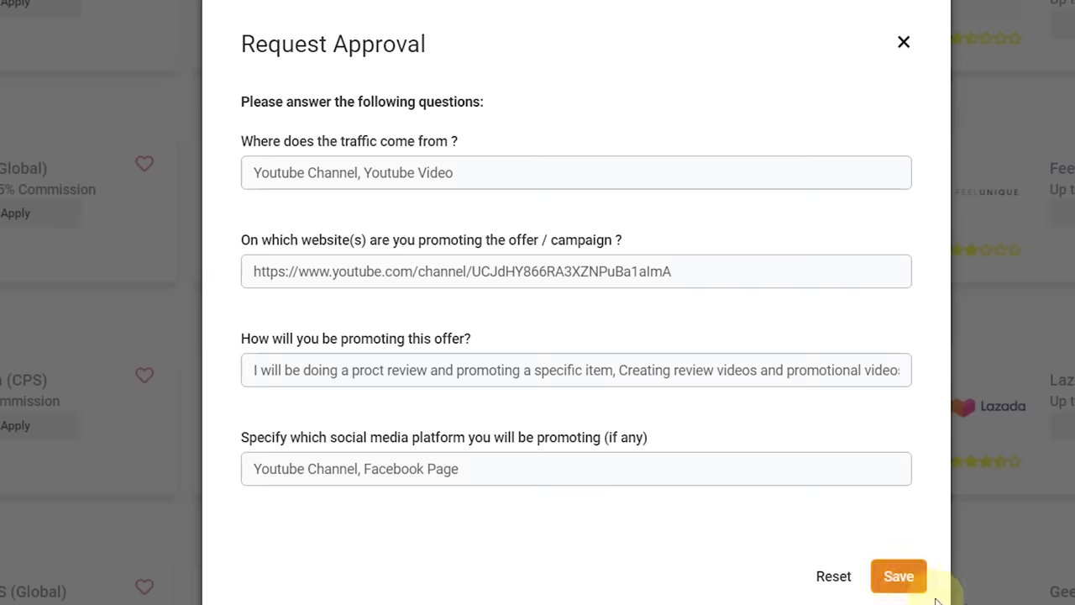
left_click(923, 588)
left_click_drag(238, 520, 424, 537)
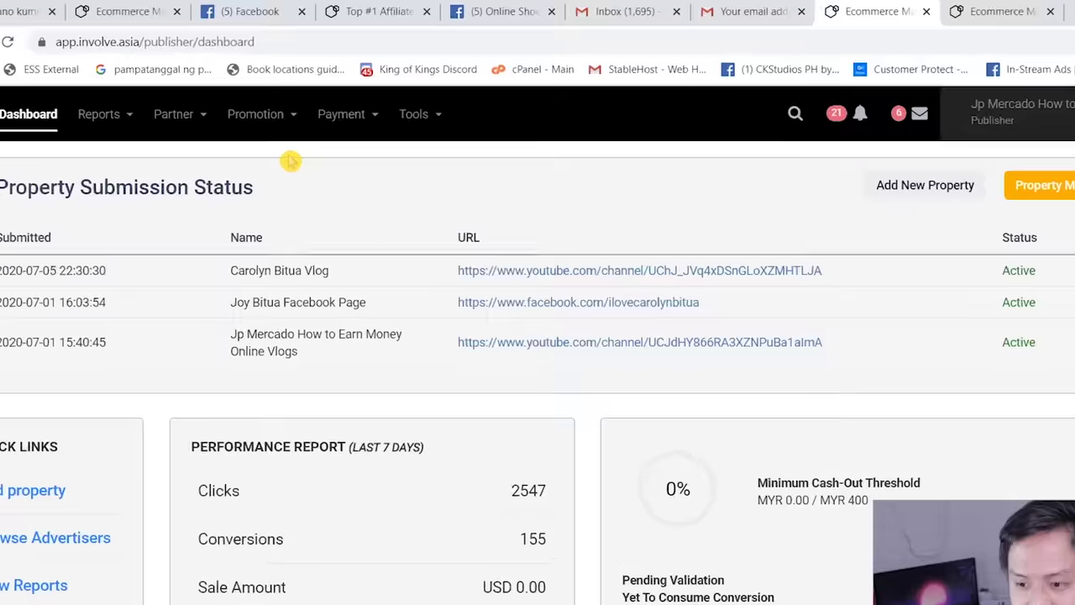
Open the Deeplink v2 generator and select the Facebook Page as the property for generating links.
left_click(294, 118)
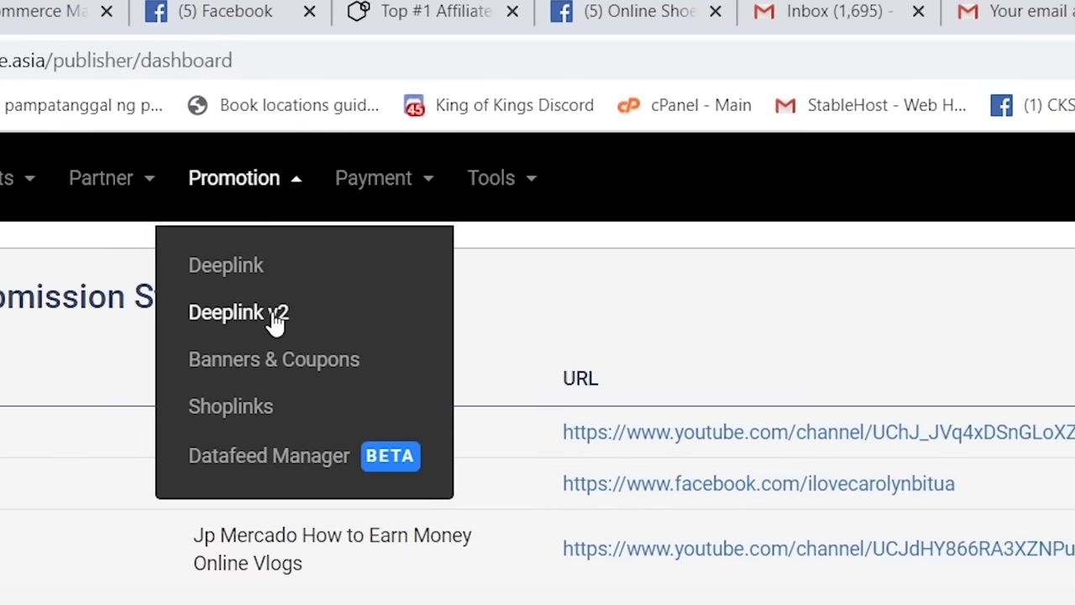
left_click(275, 322)
scroll(763, 295, "down", 1)
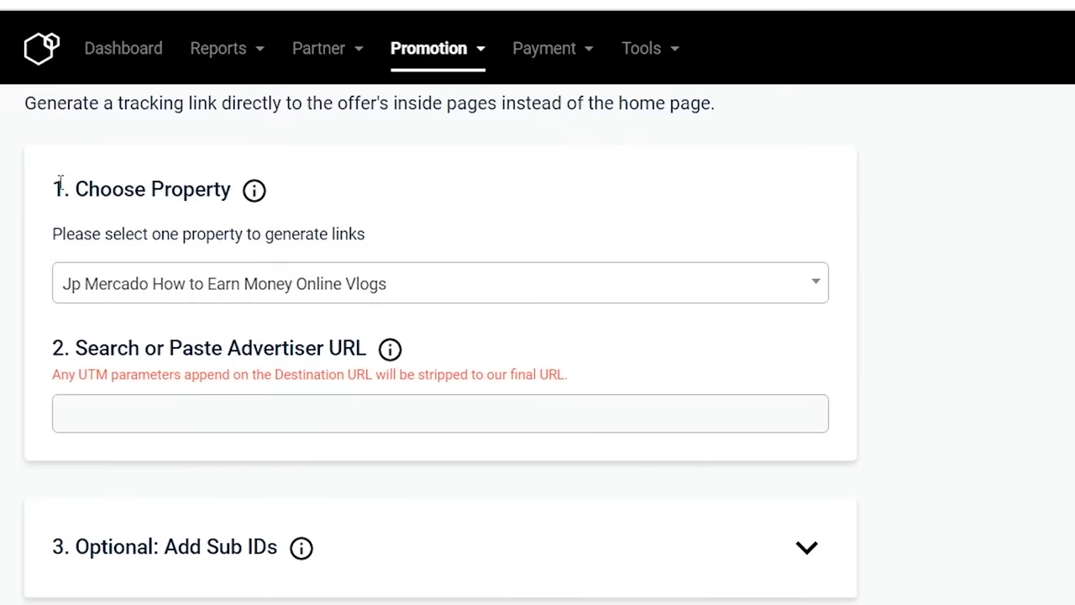
left_click_drag(61, 183, 212, 193)
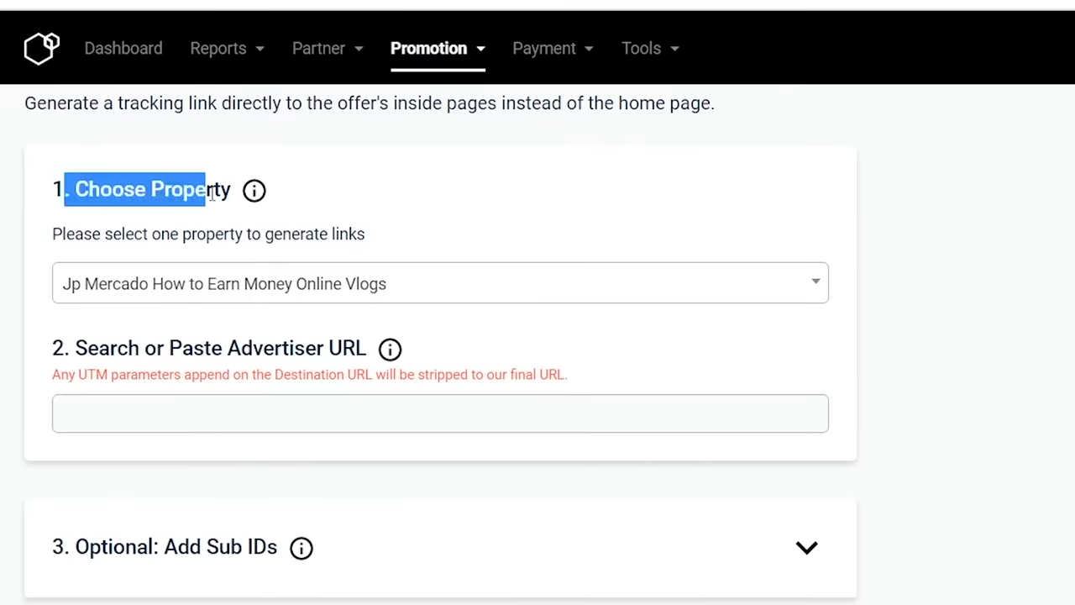
left_click(470, 291)
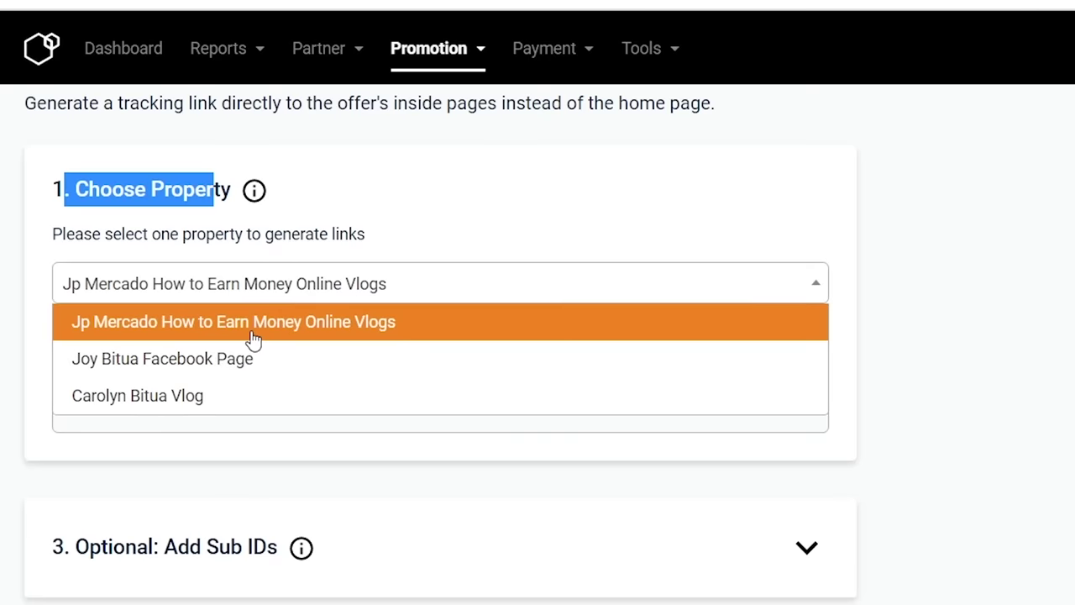
left_click(253, 347)
left_click(231, 412)
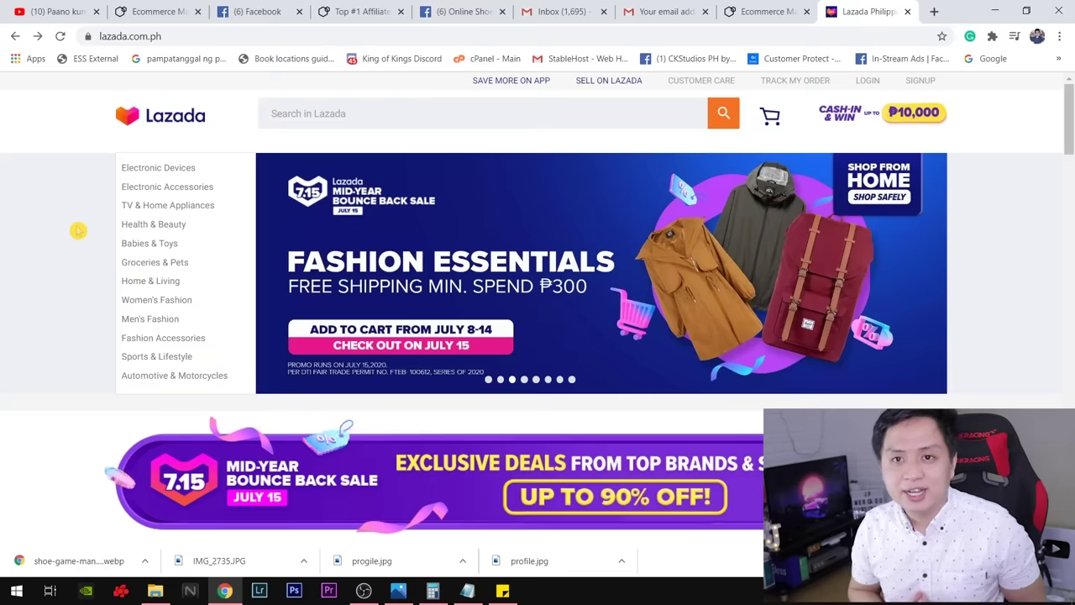
On the Lazada site, search for "affordable shoes for men" and open the Topshoe Box Men Sneakers 712 product page.
left_click(336, 113)
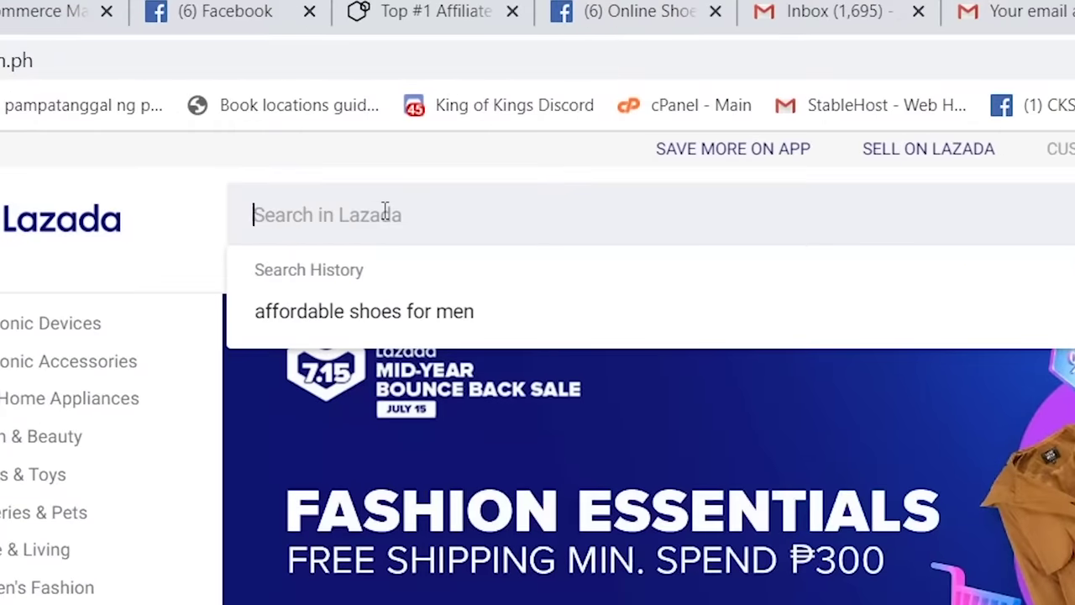
left_click(408, 311)
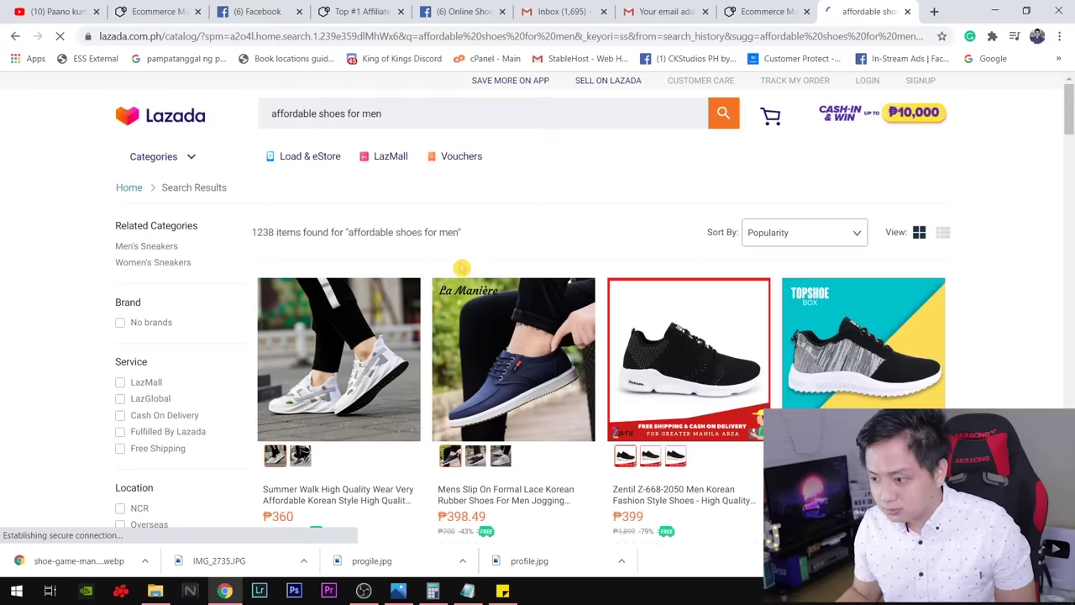
scroll(463, 268, "down", 2)
scroll(816, 352, "up", 1)
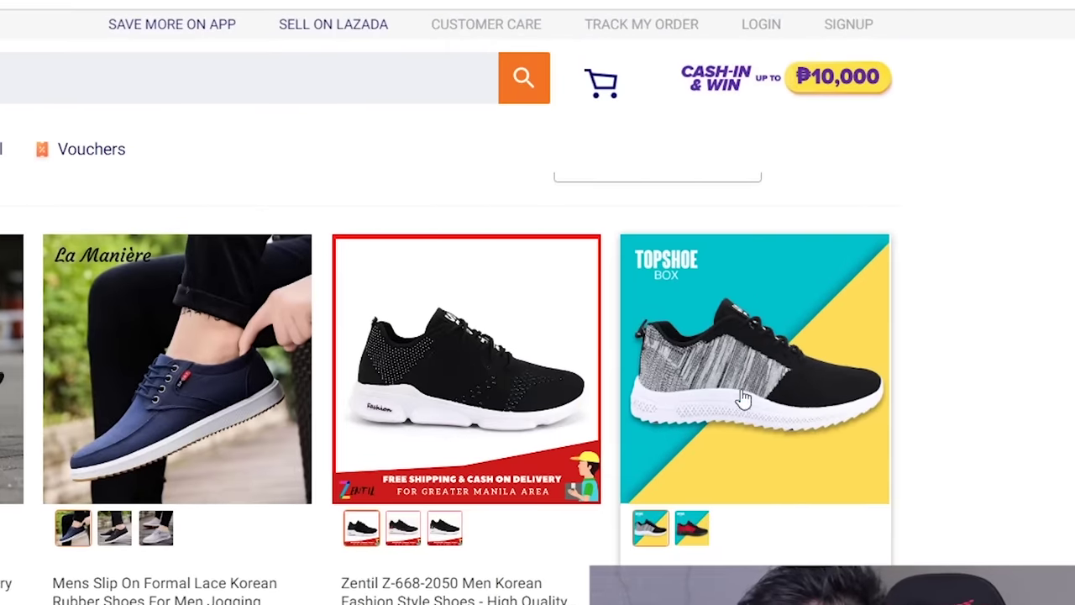
left_click(744, 436)
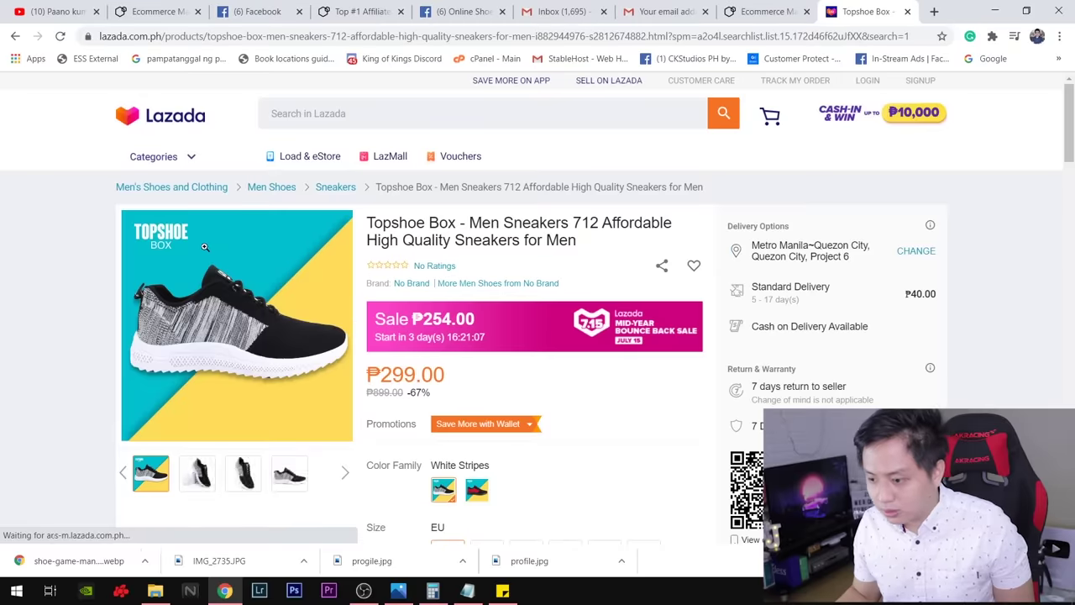
scroll(211, 285, "down", 8)
scroll(212, 286, "up", 8)
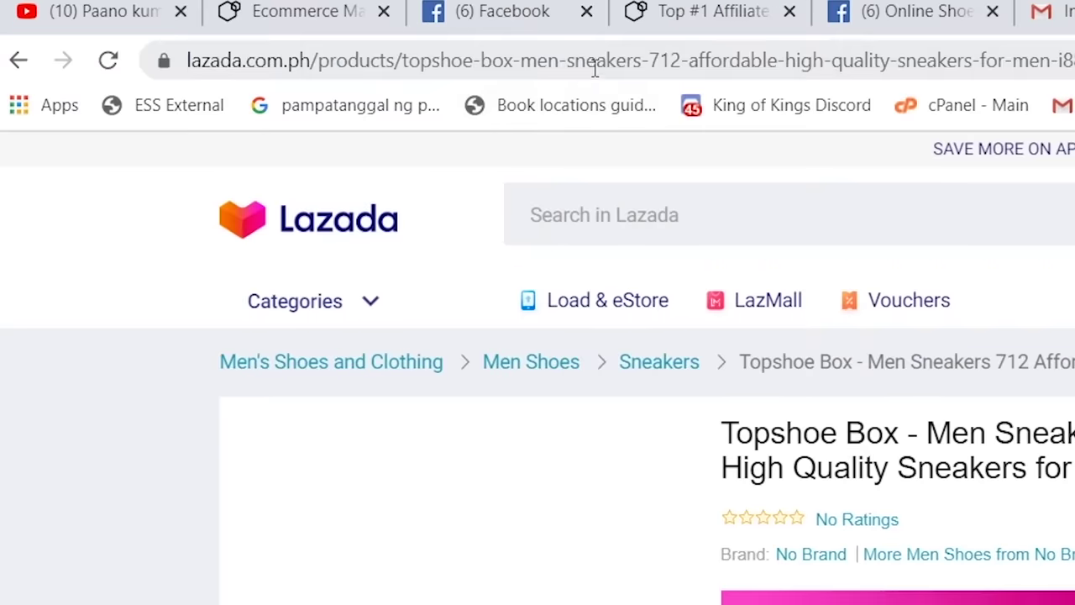
Copy the sneaker product's URL into the Deeplink generator's advertiser URL and select the Lazada App (PH) offer.
left_click(307, 39)
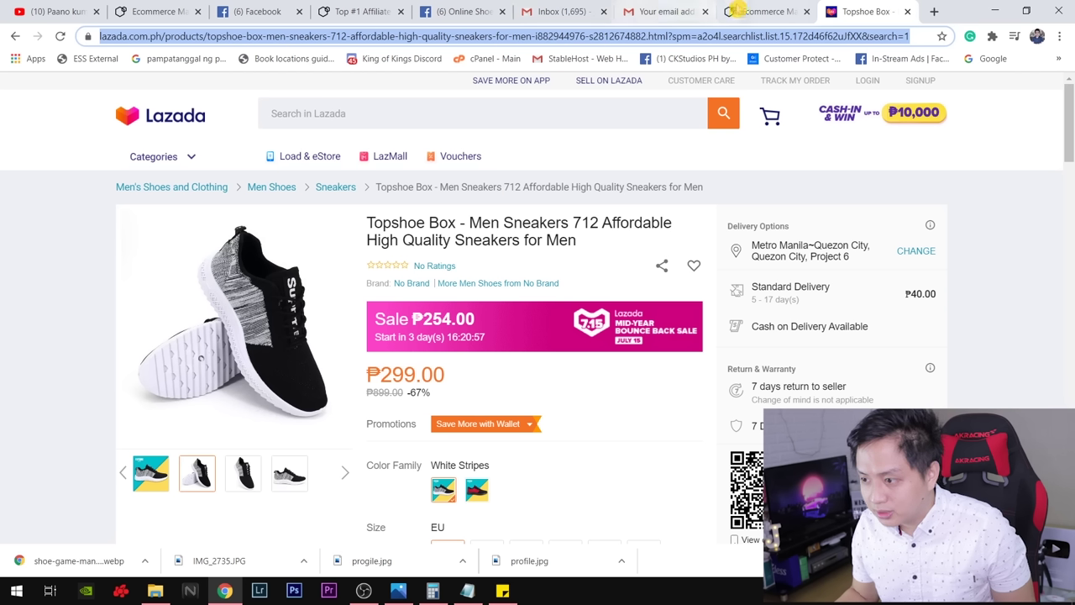
left_click(756, 11)
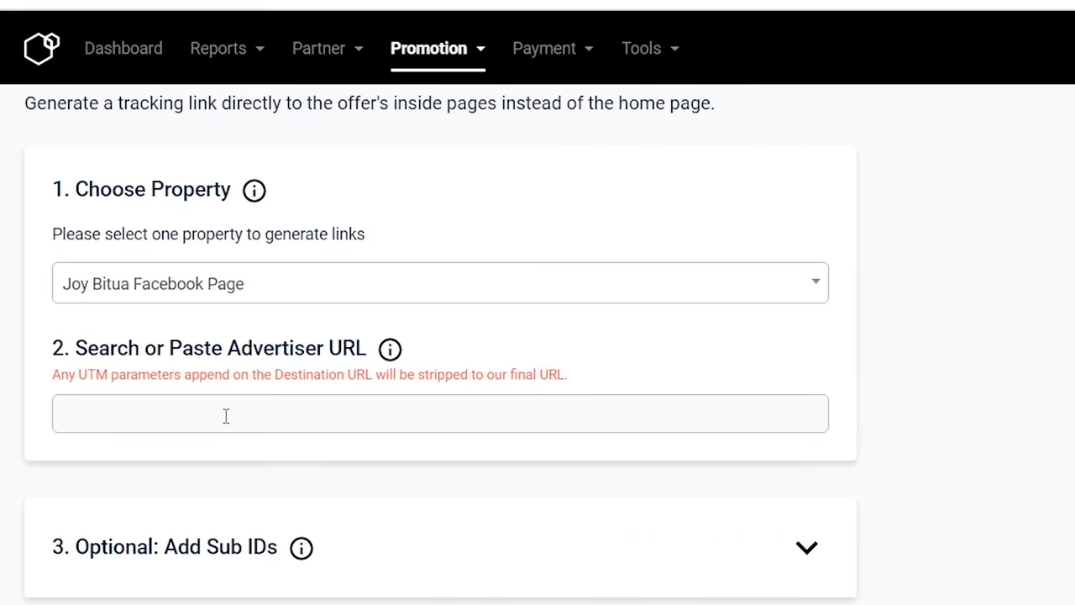
left_click(139, 318)
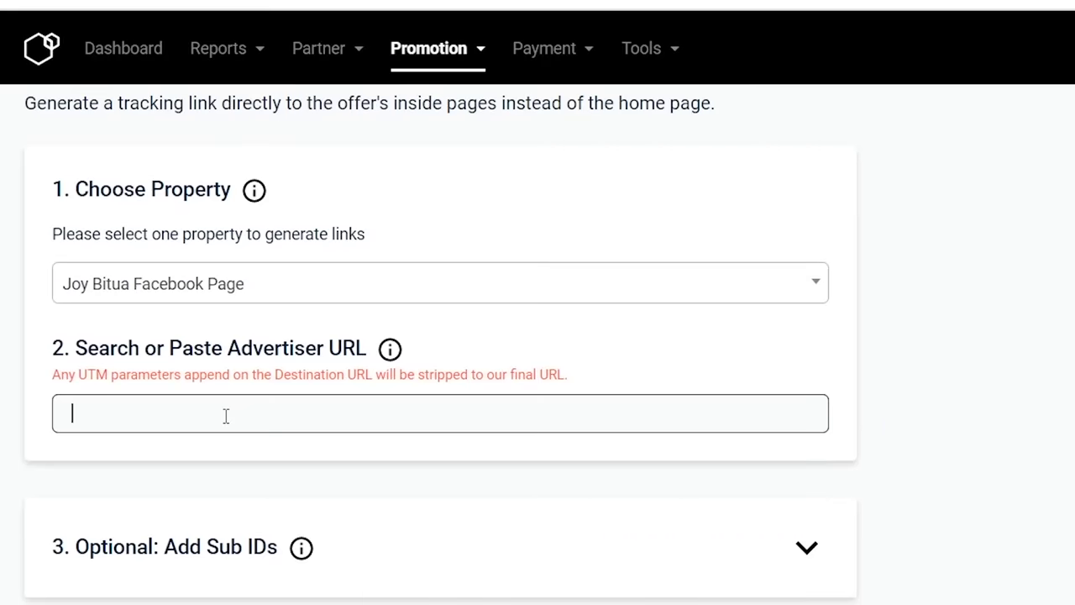
key("ctrl+v")
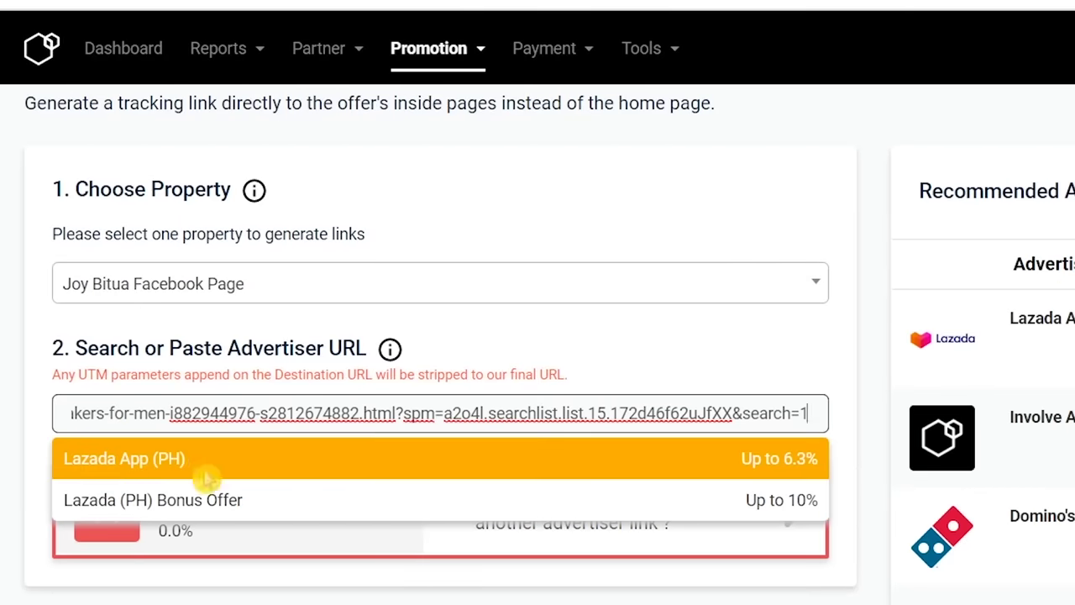
left_click(256, 475)
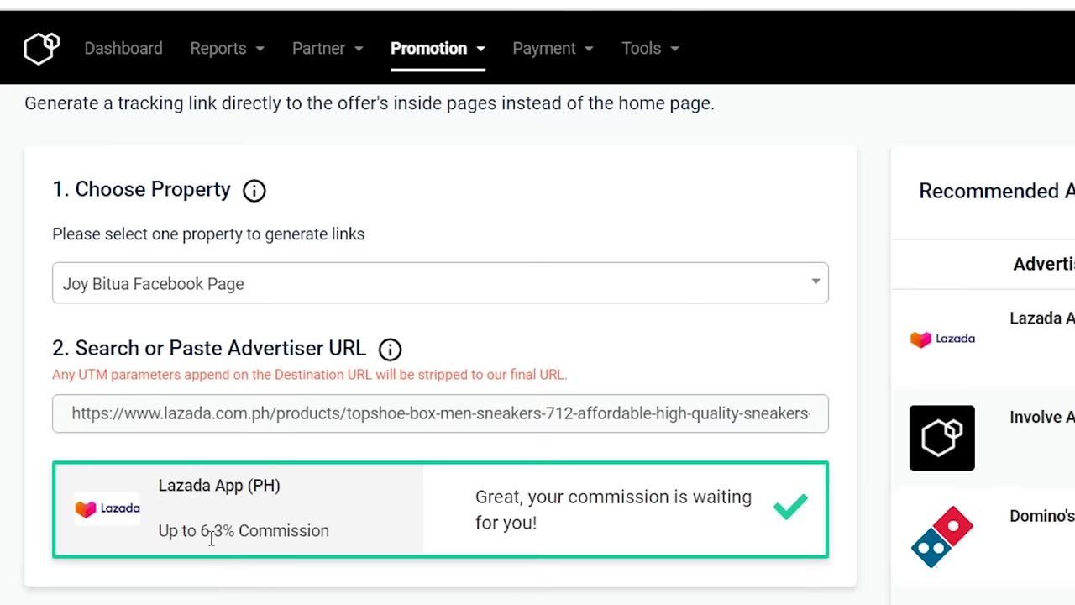
Generate the affiliate link for the sneaker product under the Lazada App (PH) offer.
left_click_drag(241, 532, 372, 545)
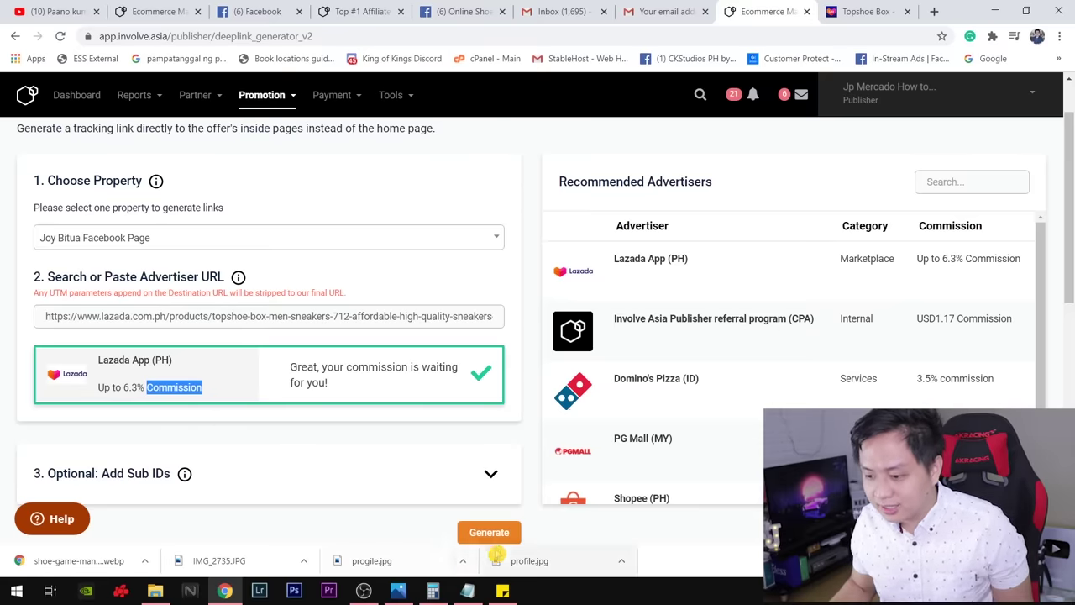
scroll(483, 482, "down", 1)
left_click(489, 464)
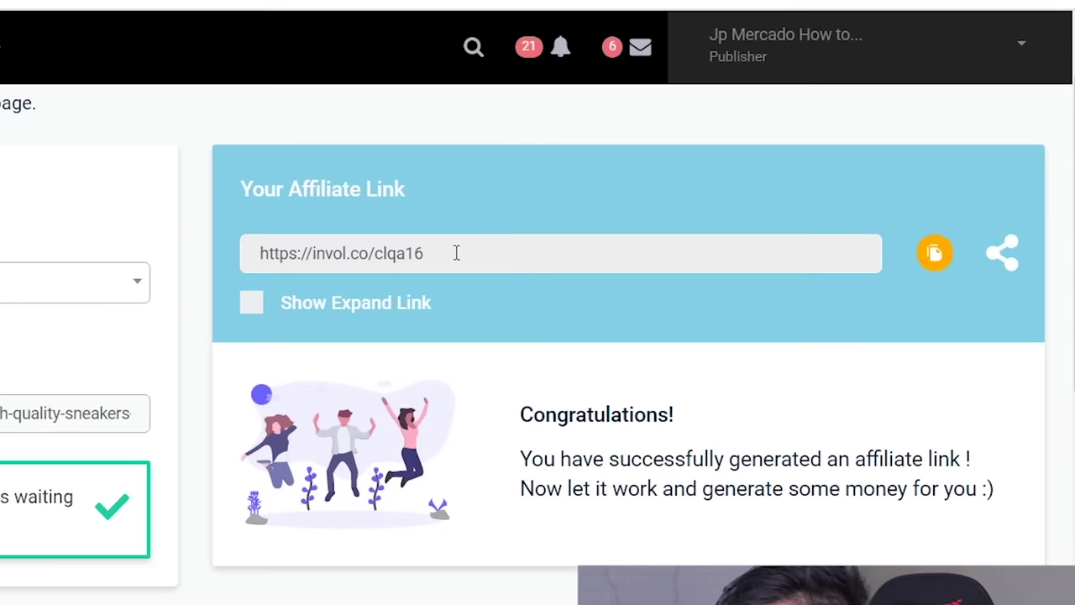
left_click_drag(690, 177, 554, 189)
left_click(616, 186)
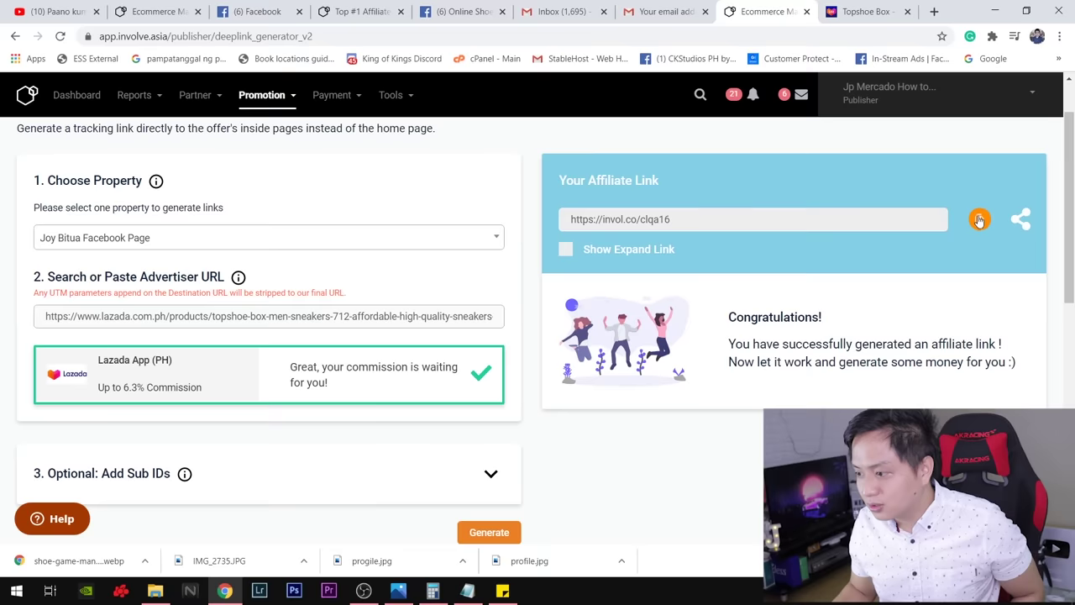
Copy the generated affiliate link and paste it into the open Notepad note below the Facebook page address.
left_click(979, 219)
left_click(472, 595)
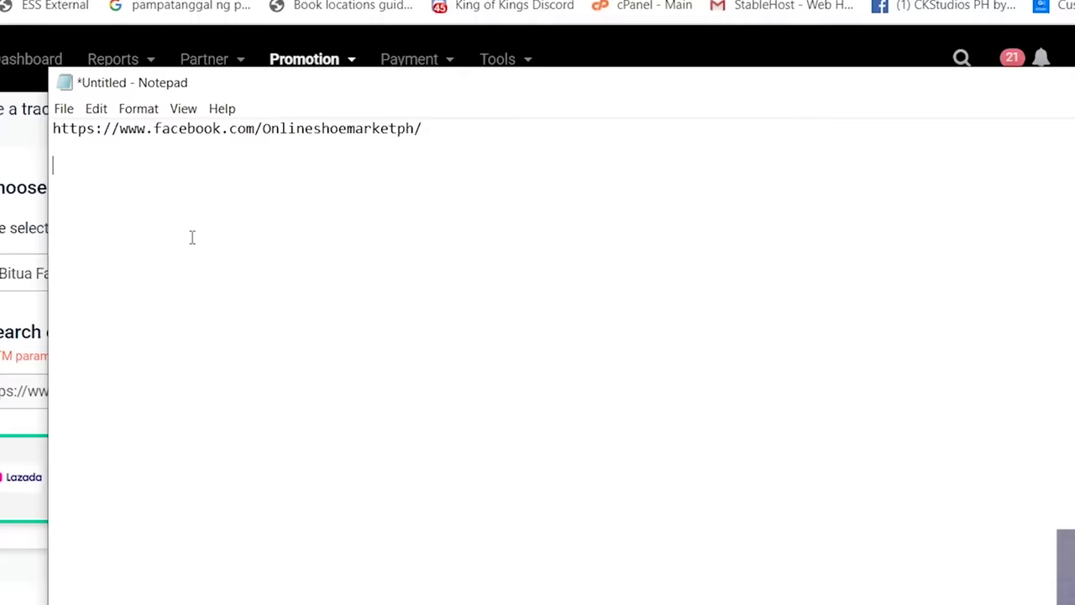
key("ctrl+v")
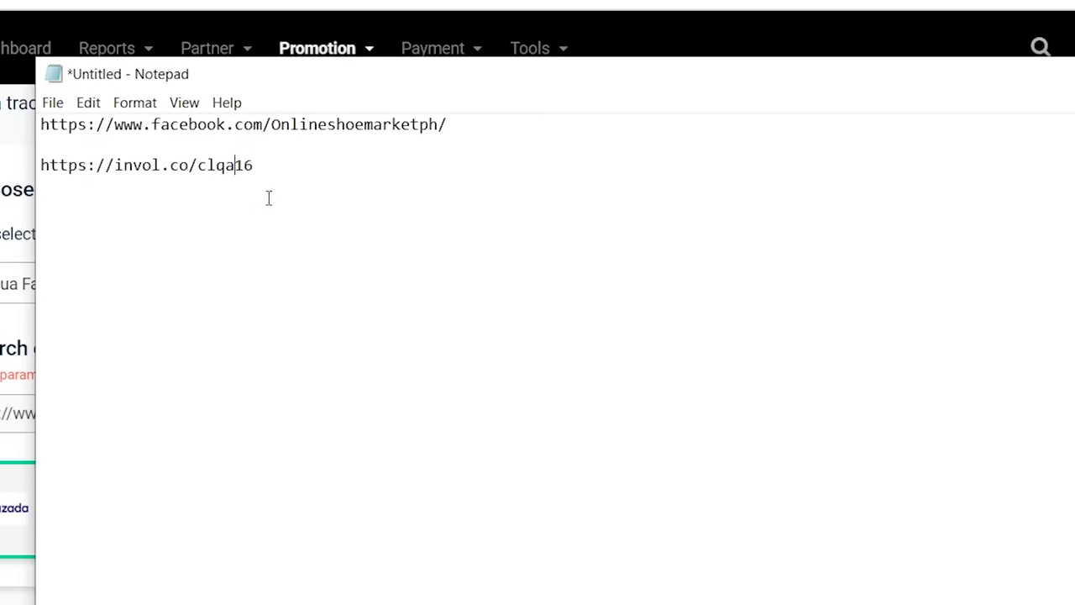
left_click_drag(269, 198, 19, 170)
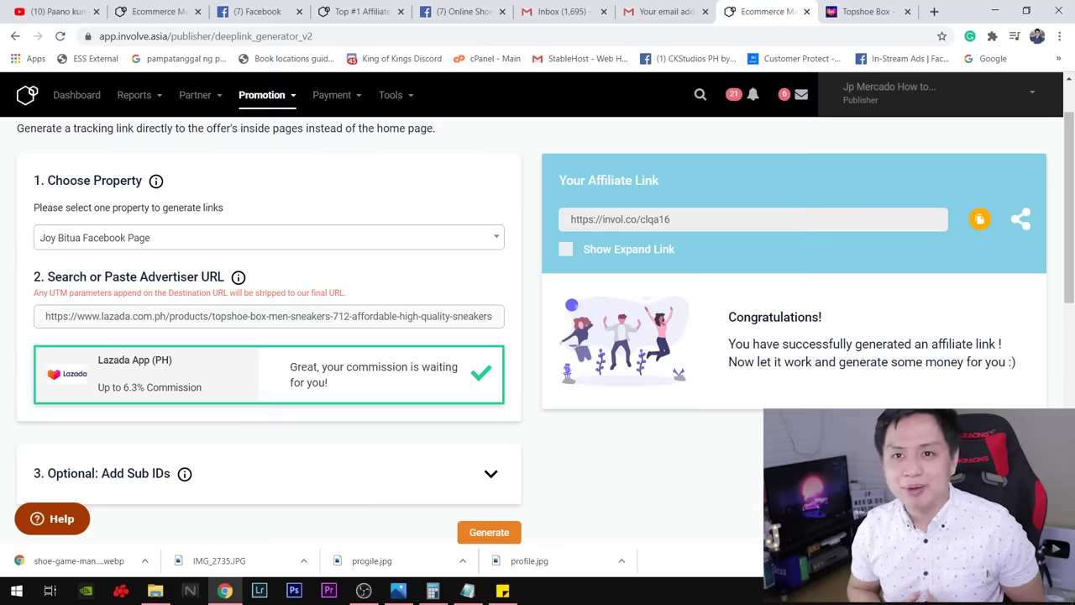
Start a new post on the Online Shoes Market Philippines Facebook page and paste the affiliate link into it.
left_click(465, 14)
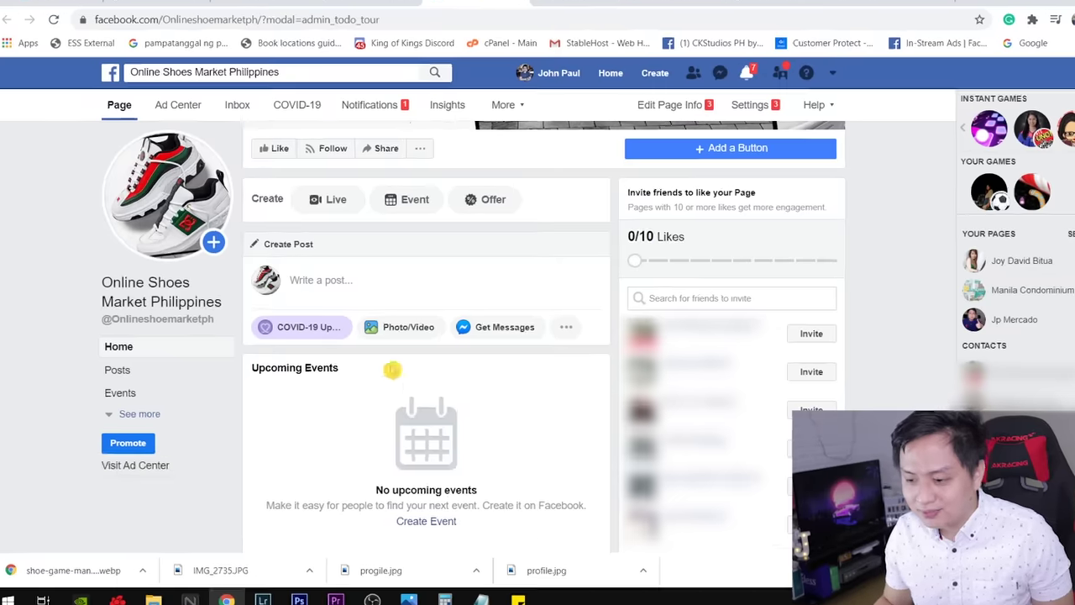
left_click(368, 285)
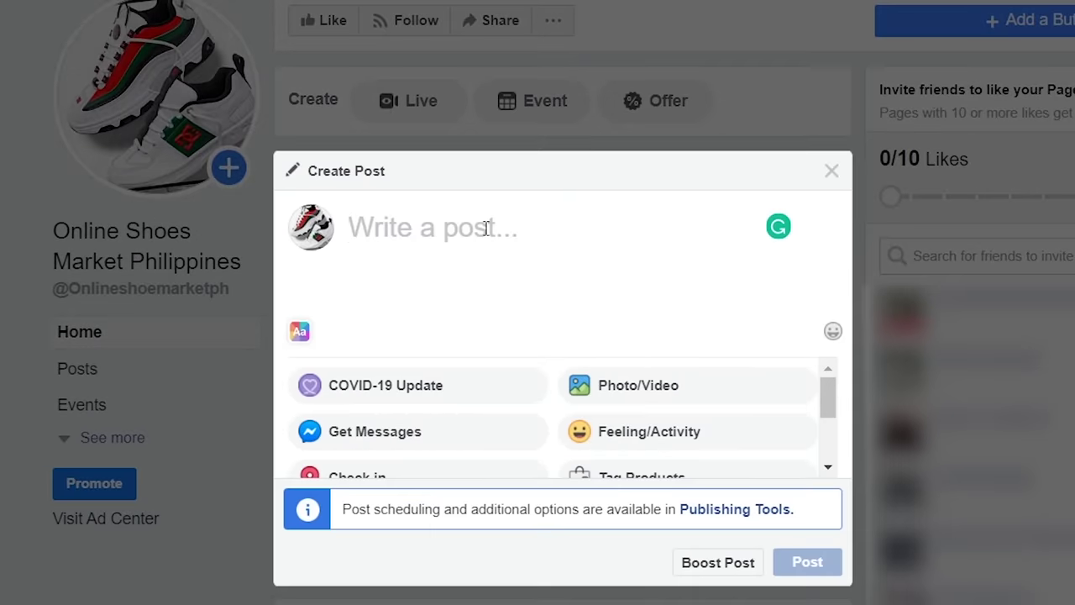
key("ctrl+v")
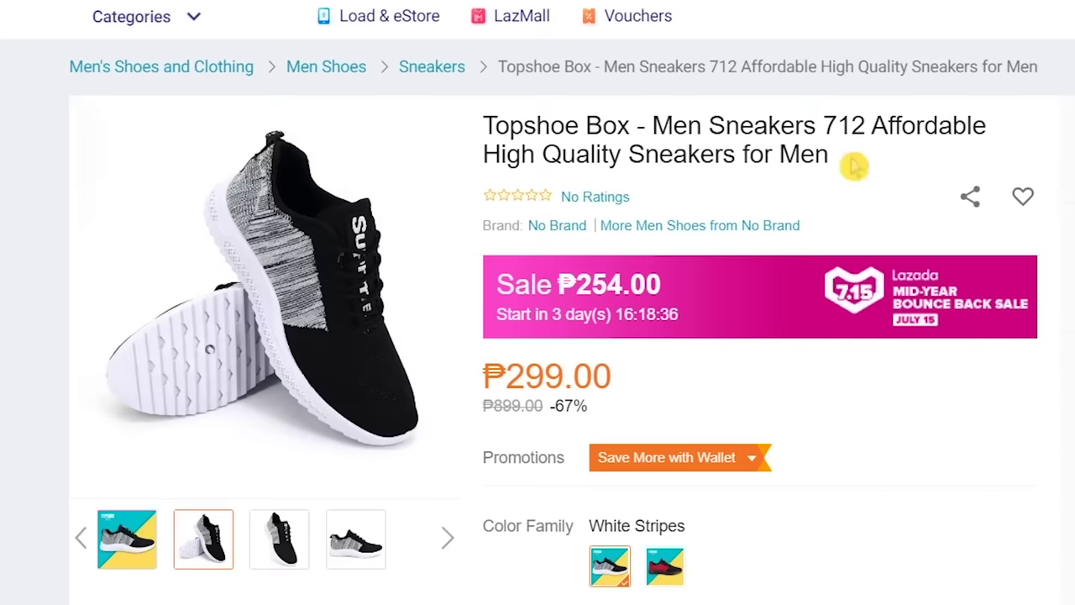
Copy the sneaker's title from its Lazada page, search Google Images for it, and open the Topshoe Box product picture.
left_click_drag(853, 166, 502, 126)
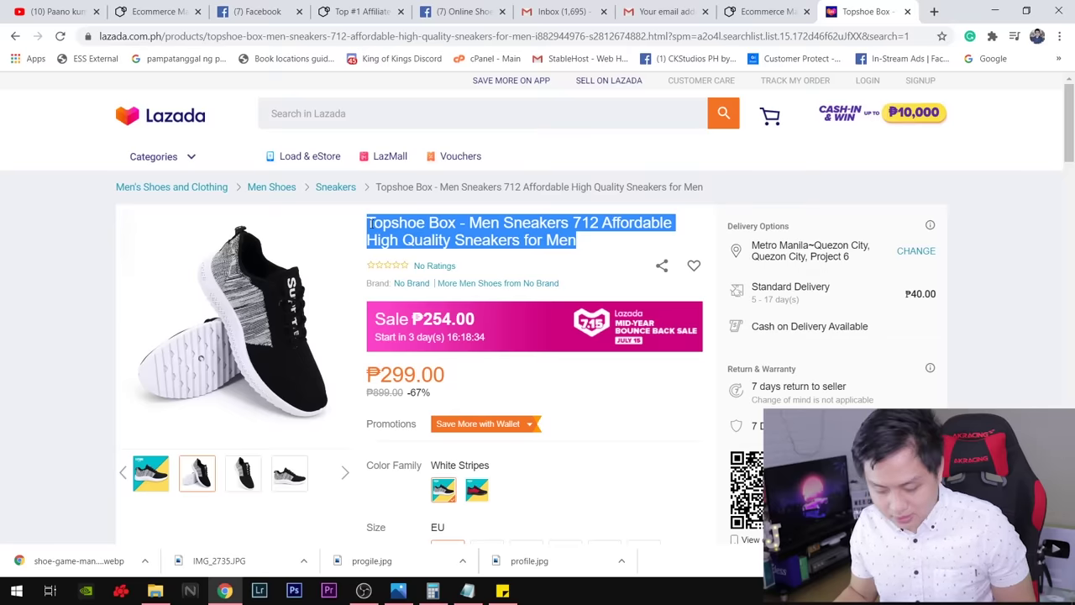
left_click(933, 12)
key("ctrl+v")
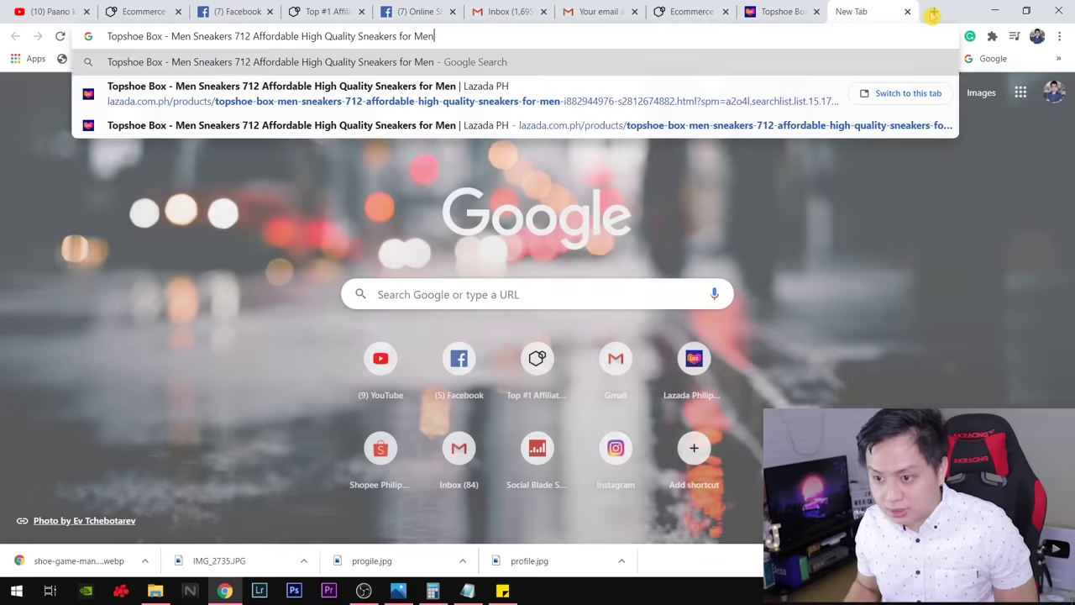
key("Return")
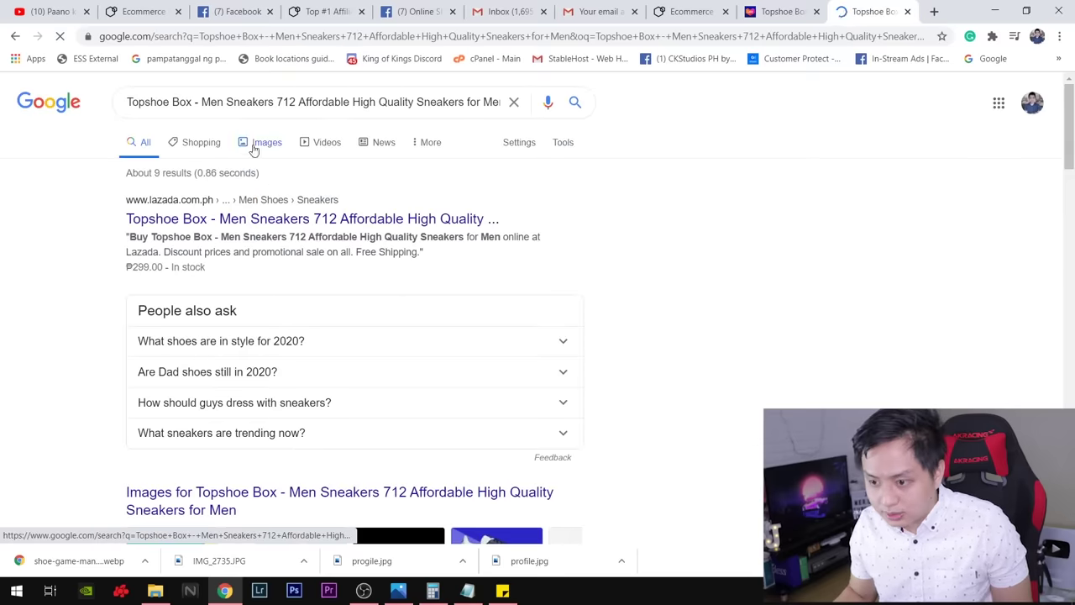
left_click(251, 142)
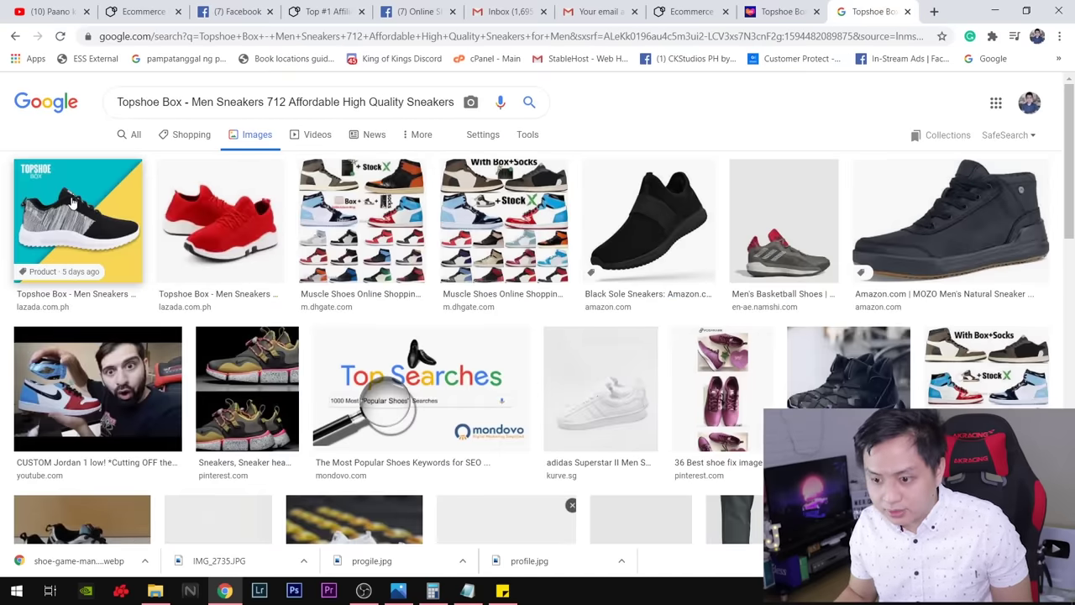
left_click(76, 208)
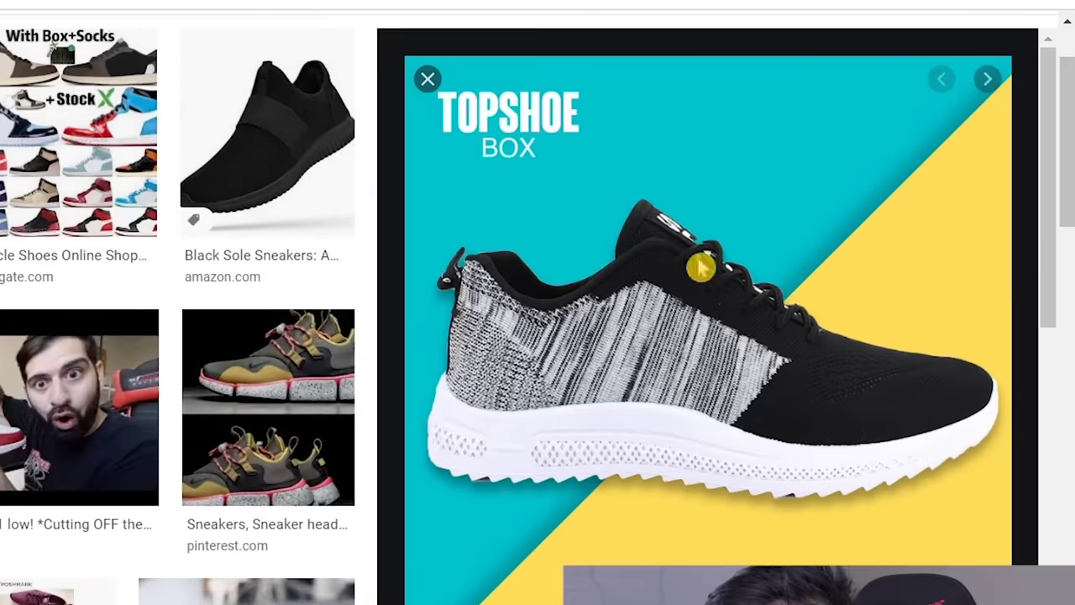
Save the enlarged Topshoe Box sneaker picture to the computer as "shoes".
right_click(843, 293)
left_click(764, 464)
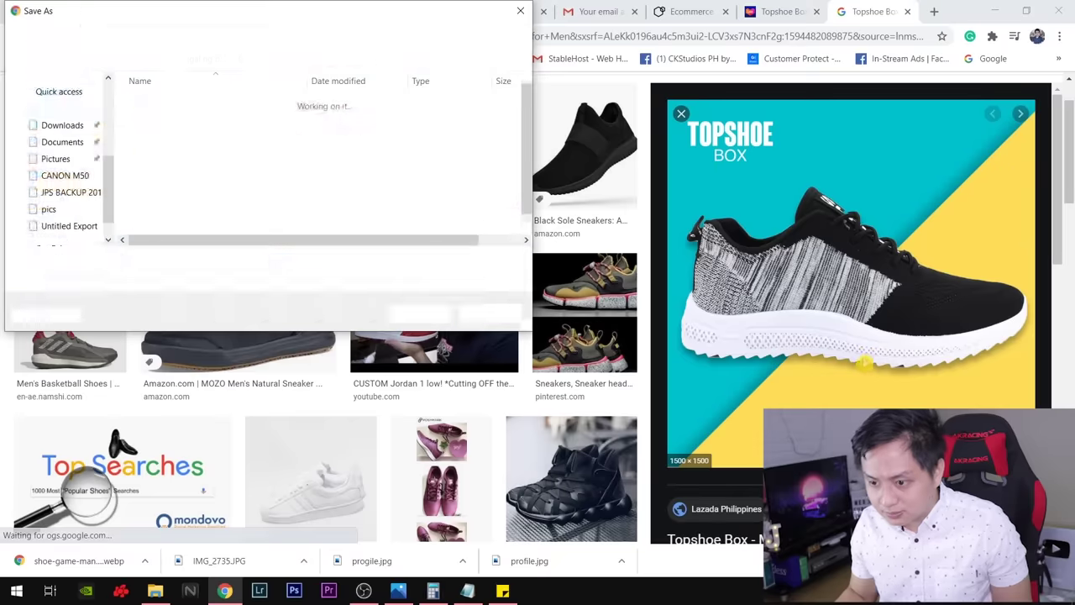
type("shoes")
key("Return")
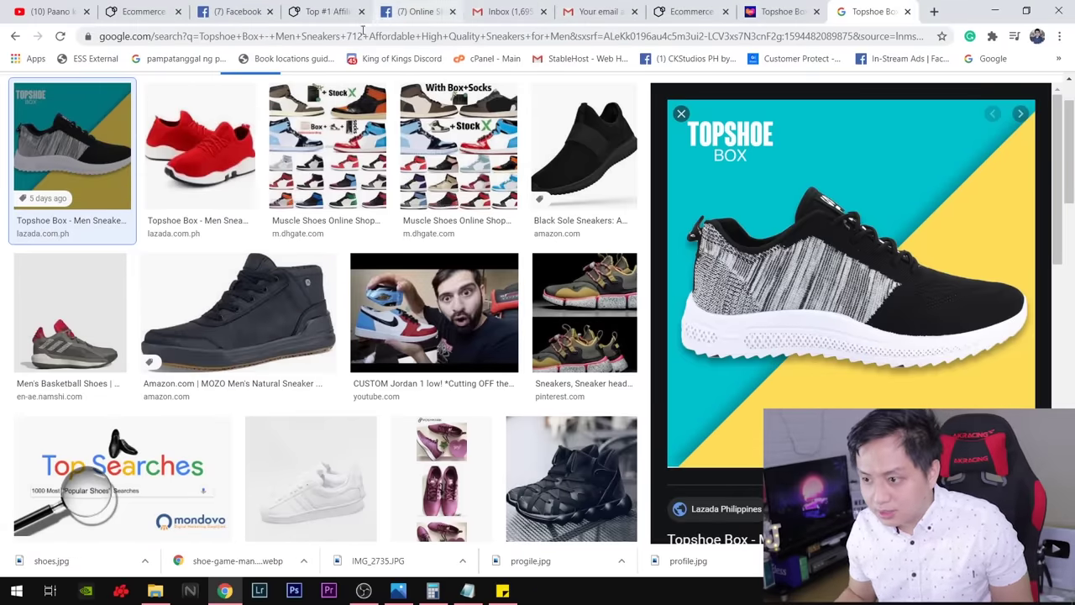
Return to the Facebook page's draft post and attach the "shoes" image as its photo.
left_click(418, 11)
left_click(456, 281)
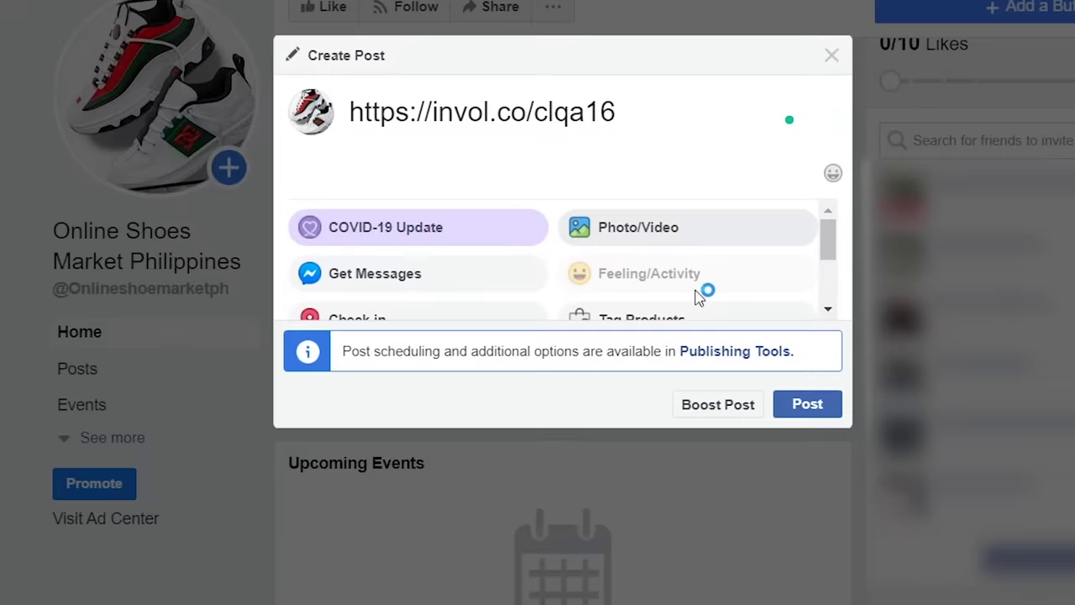
scroll(324, 126, "down", 1)
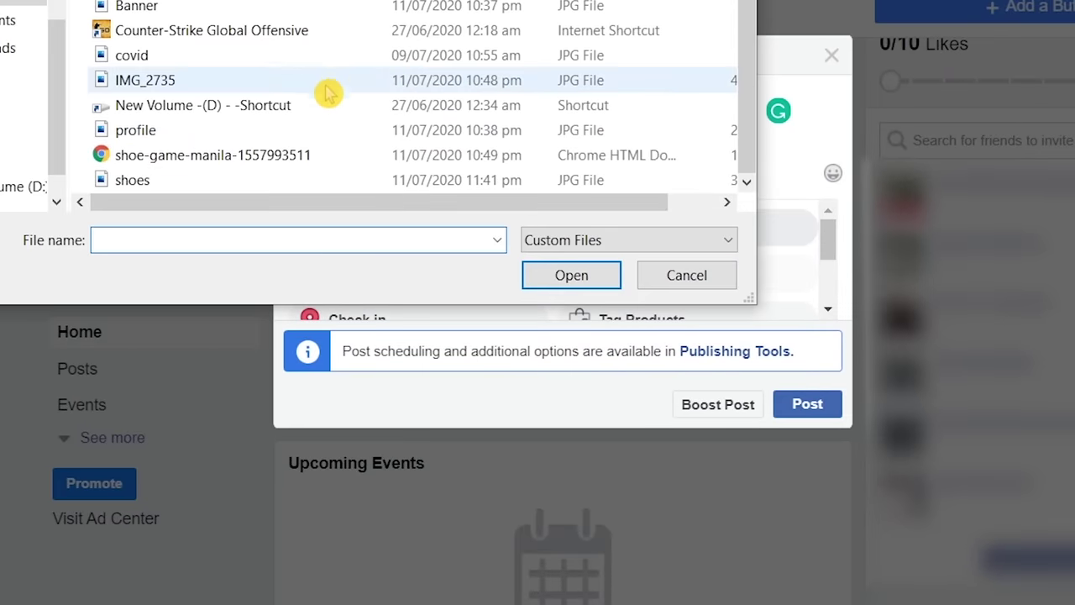
double_click(141, 183)
Insert the text "You can buy it here:" in front of the affiliate link in the post.
left_click(352, 112)
type("Yhttps://invol.co/clqa16")
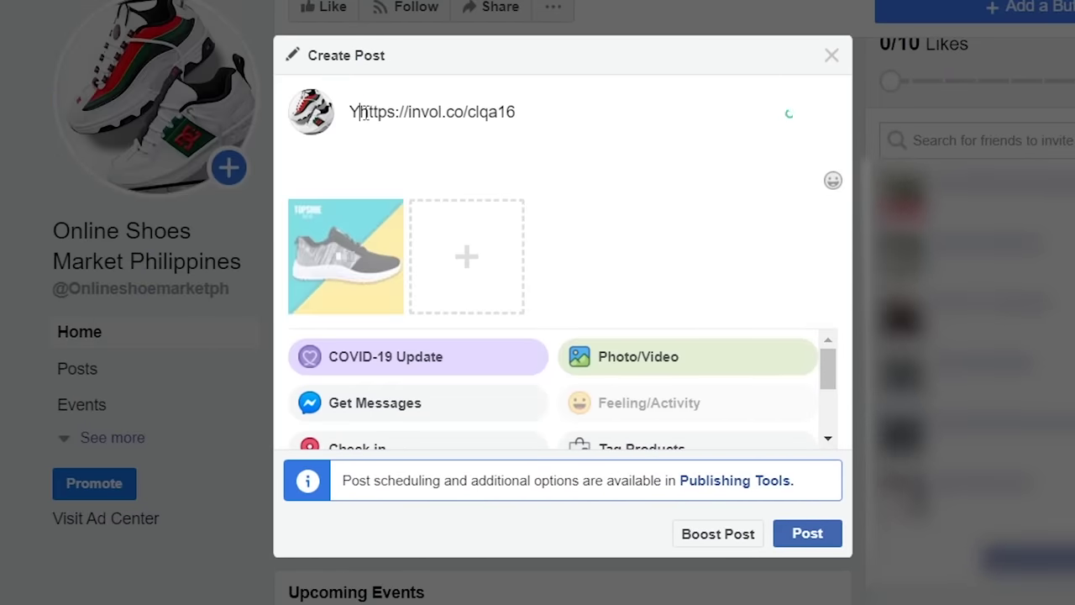
type("ởu")
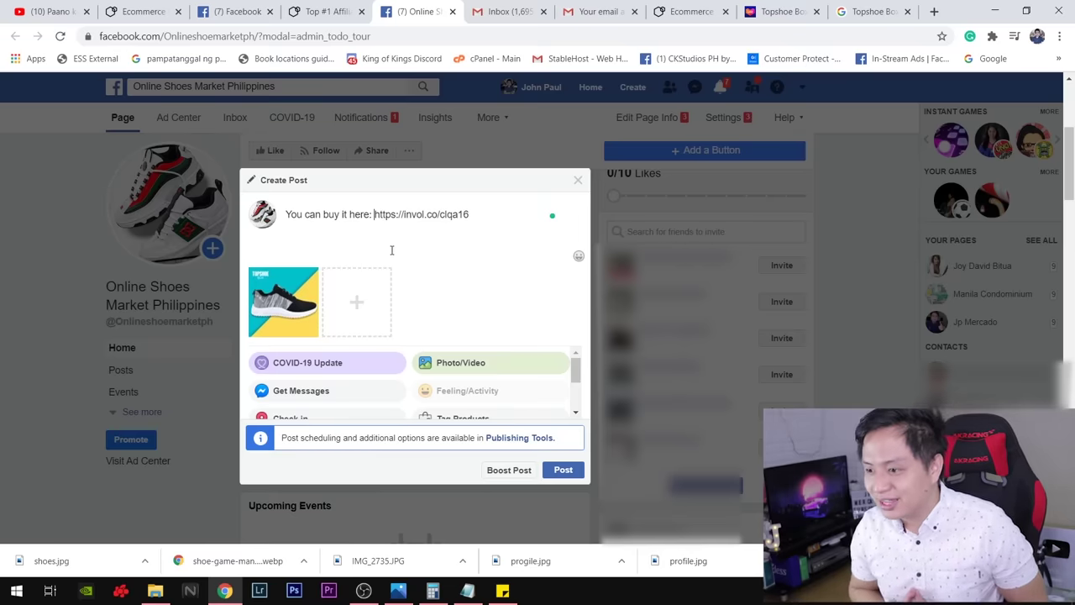
Copy the sneaker's title from the Lazada page and paste it above the "You can buy it here:" line.
left_click(780, 22)
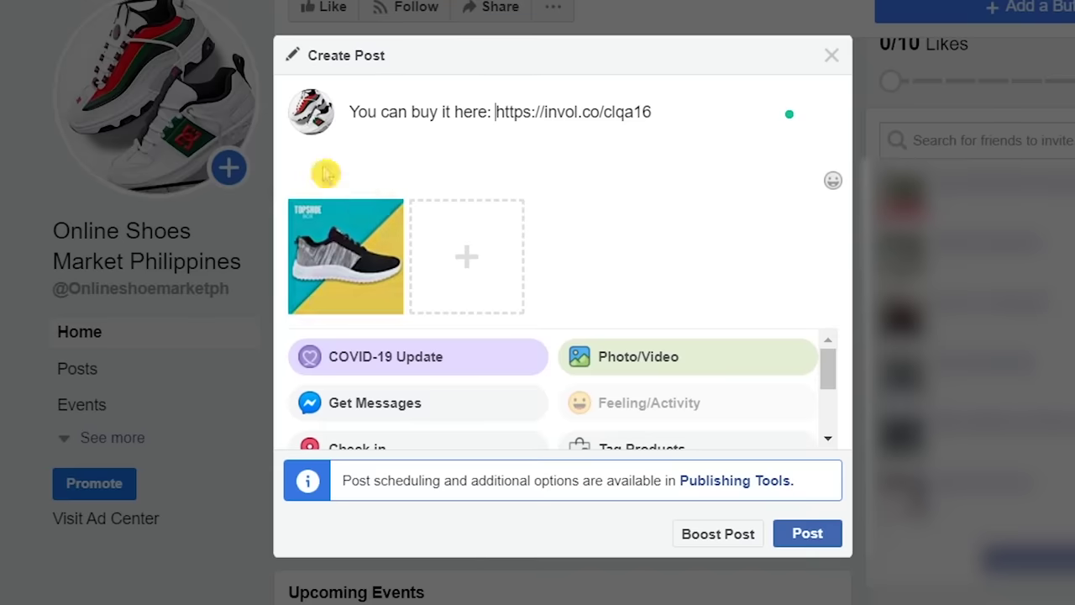
key("Return")
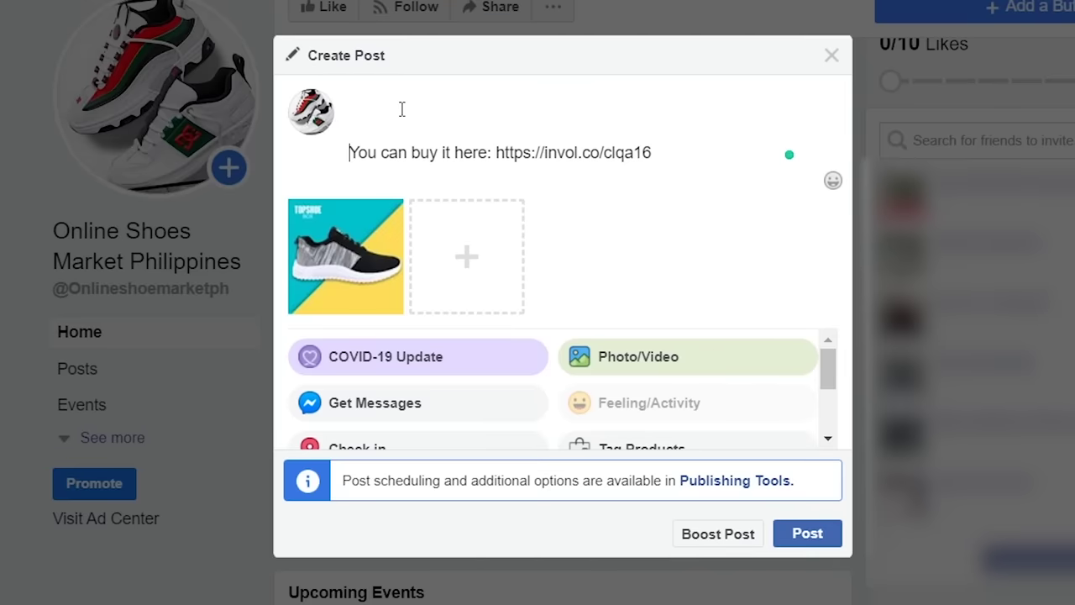
key("ctrl+v")
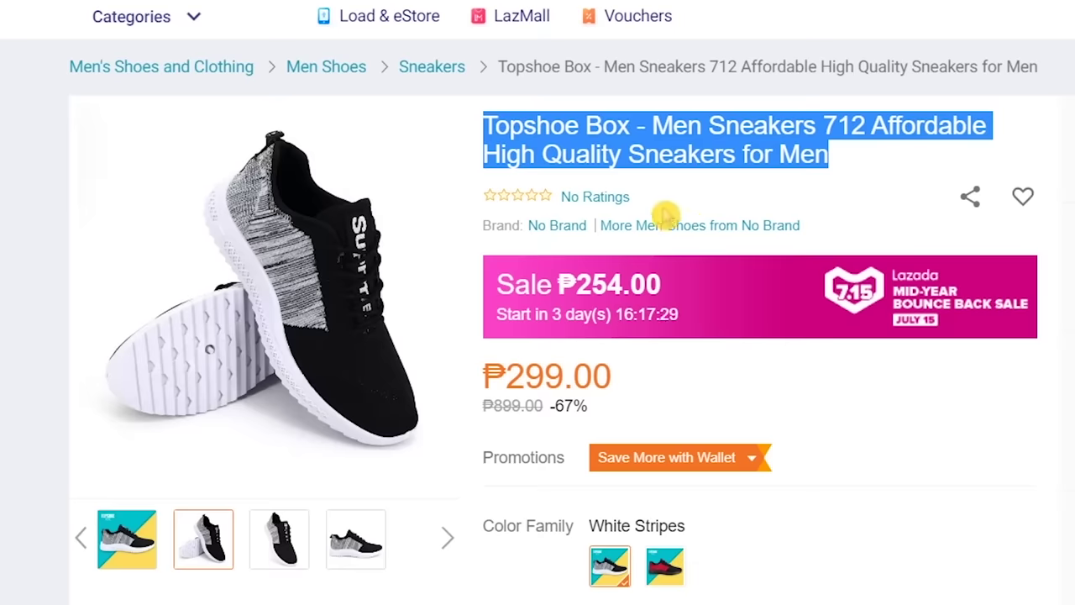
Copy the price from the Lazada page into the post under the title, keeping only ₱299.00 and removing the discount line.
left_click(645, 383)
left_click_drag(642, 384, 492, 371)
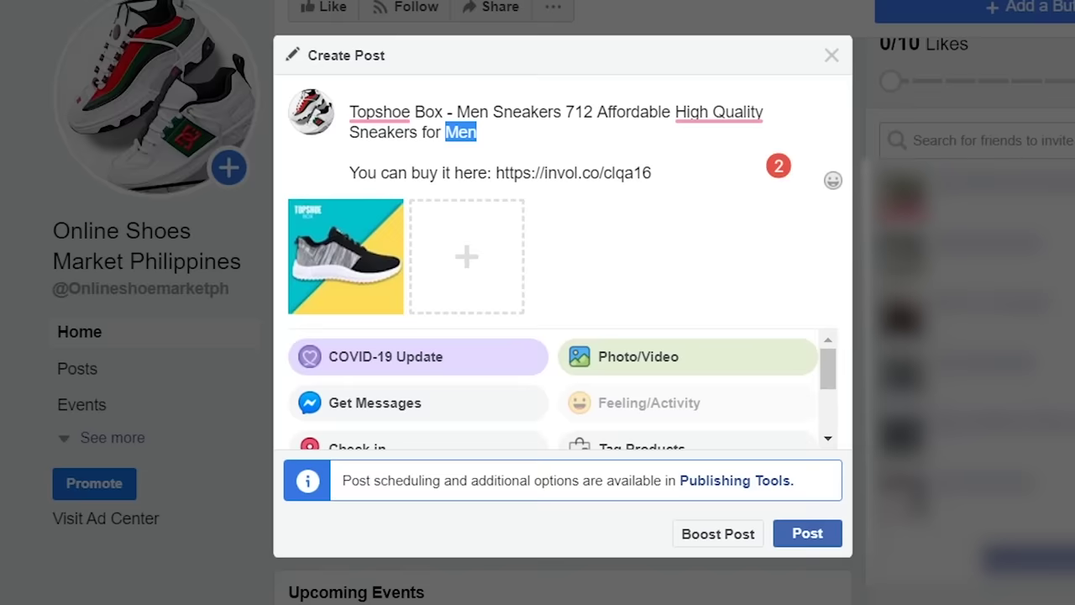
left_click(538, 137)
key("Return")
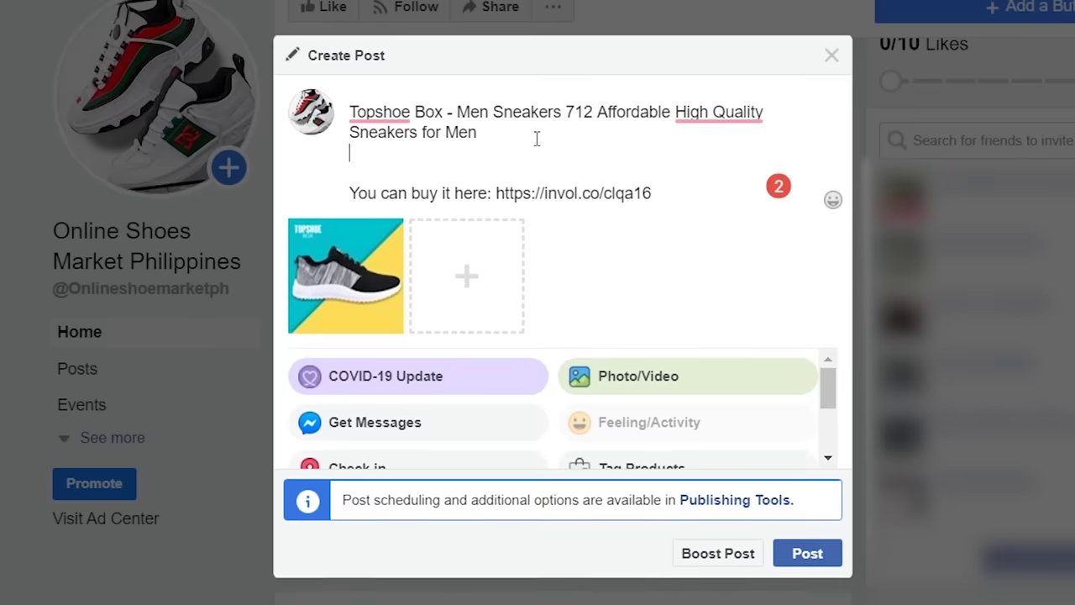
key("ctrl+v")
key("Return")
key("Return")
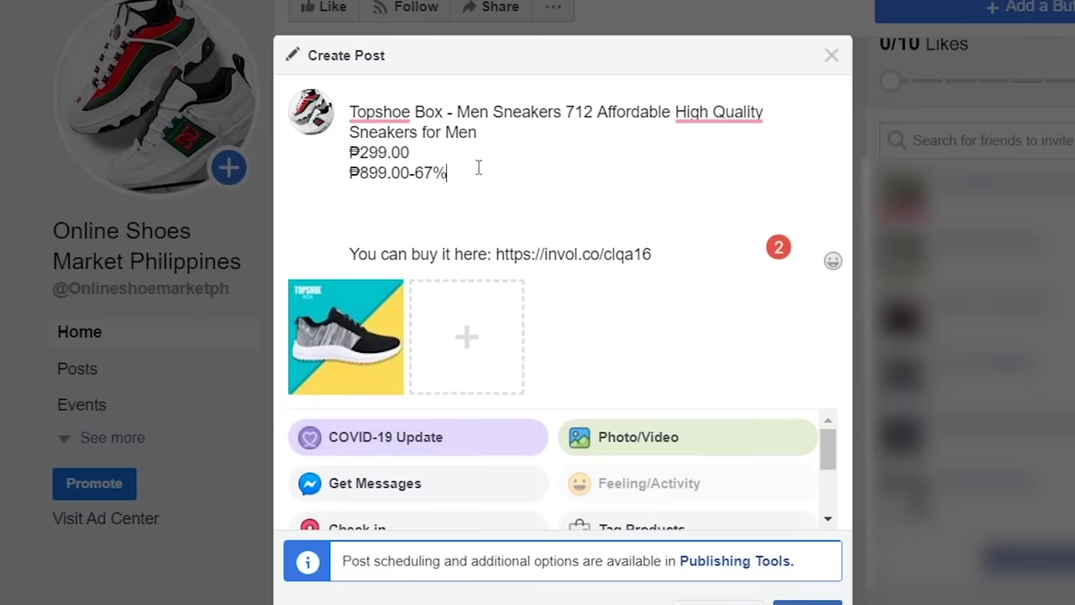
left_click_drag(487, 172, 343, 192)
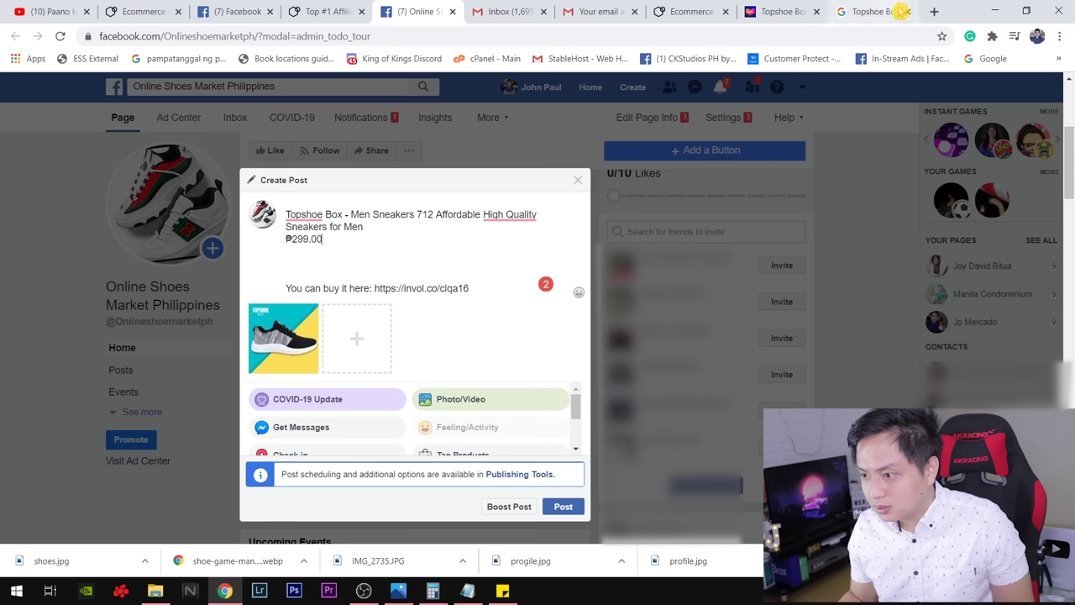
Copy the product details section from the Lazada page and paste it between the price and the link line, trimming the extra blank line.
left_click(781, 11)
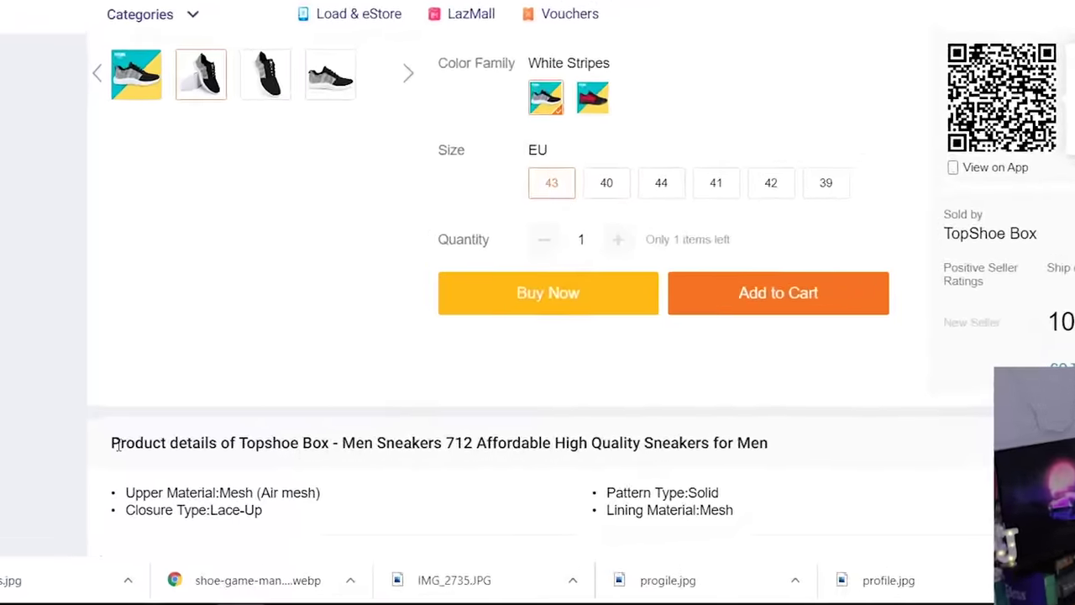
left_click_drag(117, 445, 765, 504)
left_click_drag(872, 508, 873, 511)
key("ctrl+c")
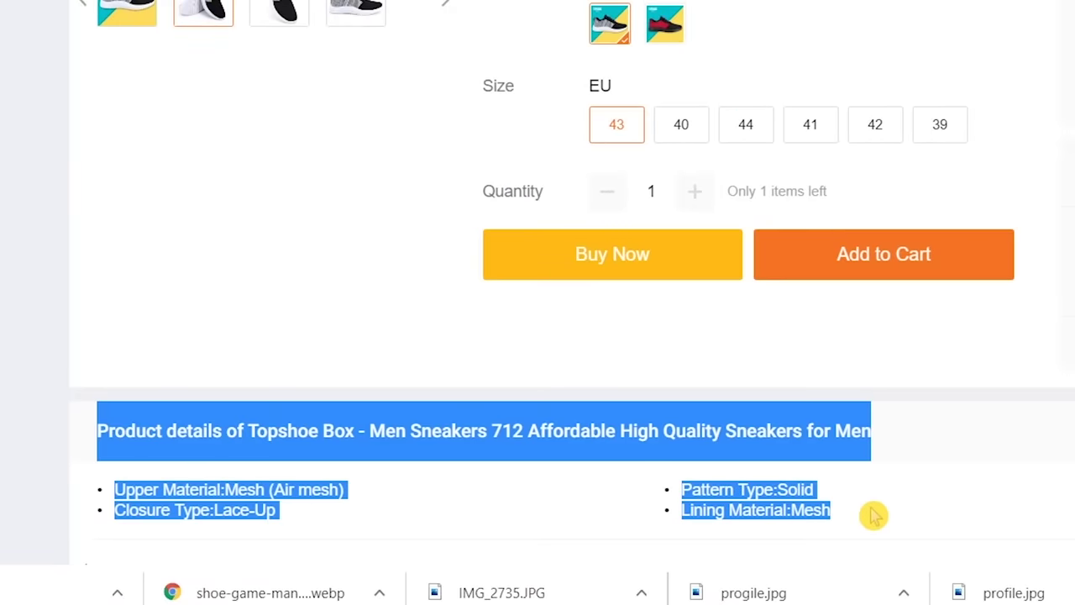
scroll(874, 512, "down", 2)
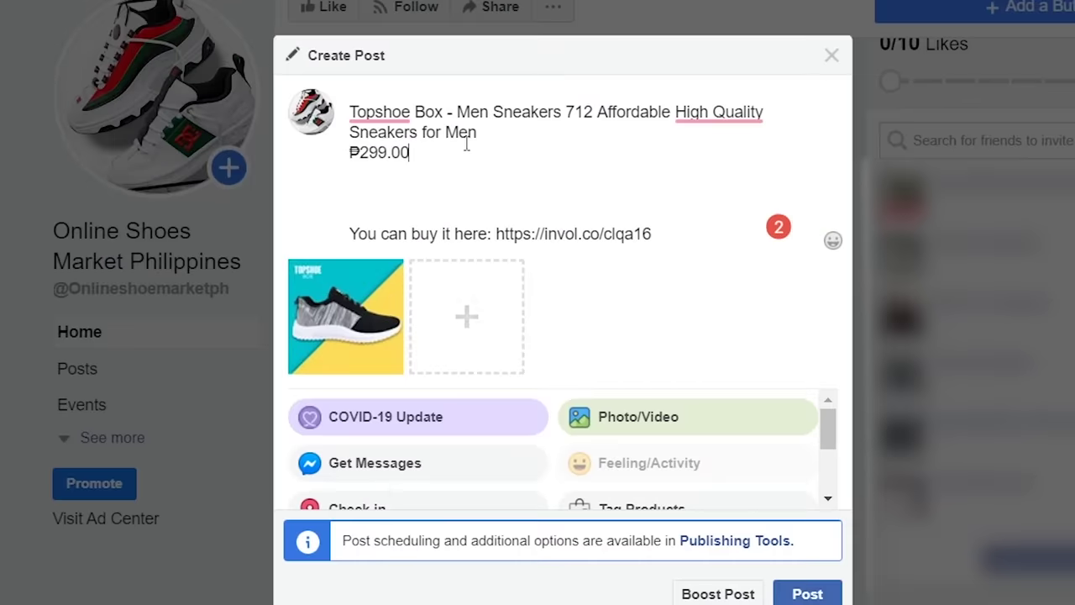
key("Return")
key("Return")
key("ctrl+v")
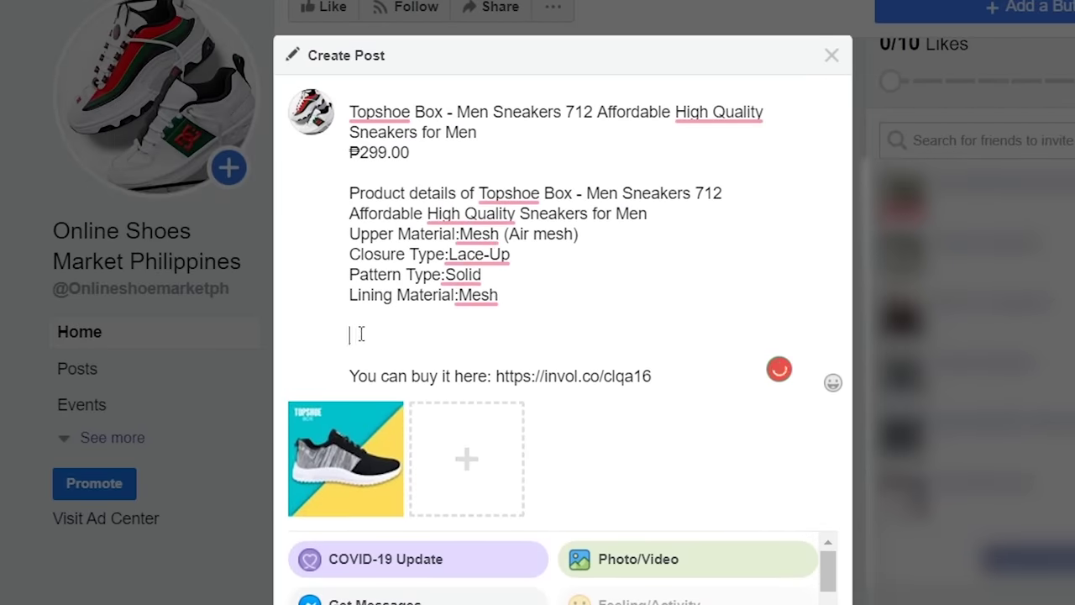
key("BackSpace")
Publish the sneaker post and view it on the Facebook page's timeline.
scroll(634, 447, "down", 7)
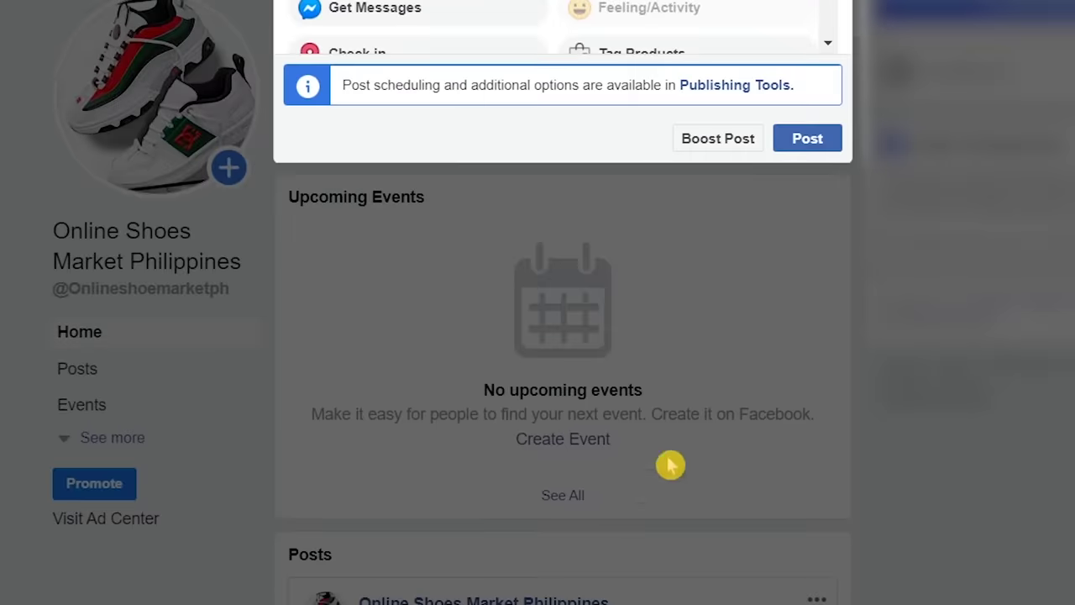
scroll(646, 319, "up", 5)
scroll(655, 345, "down", 1)
left_click(806, 486)
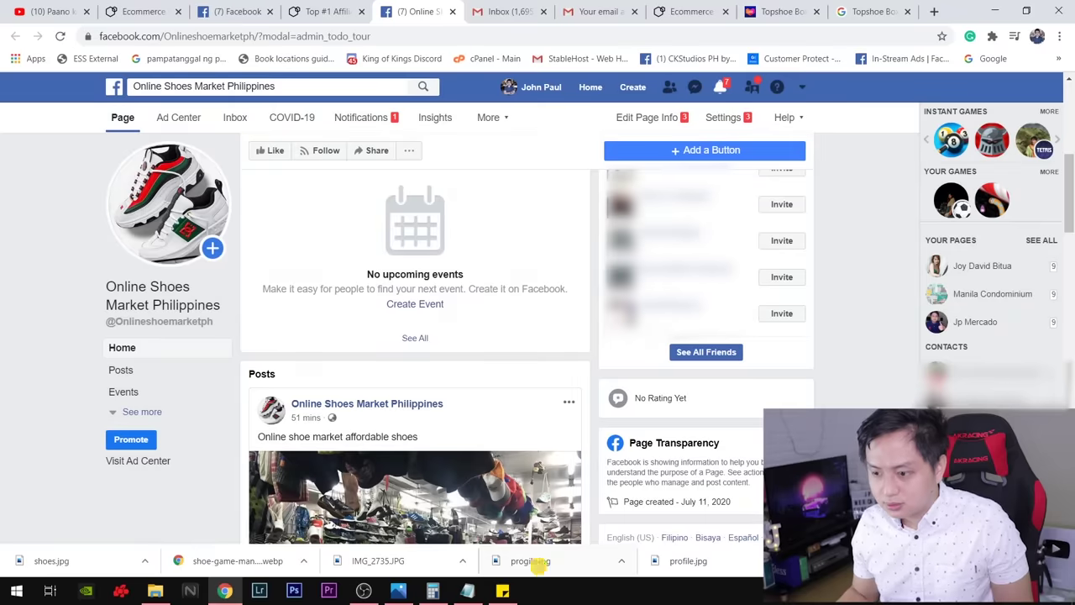
scroll(540, 403, "down", 3)
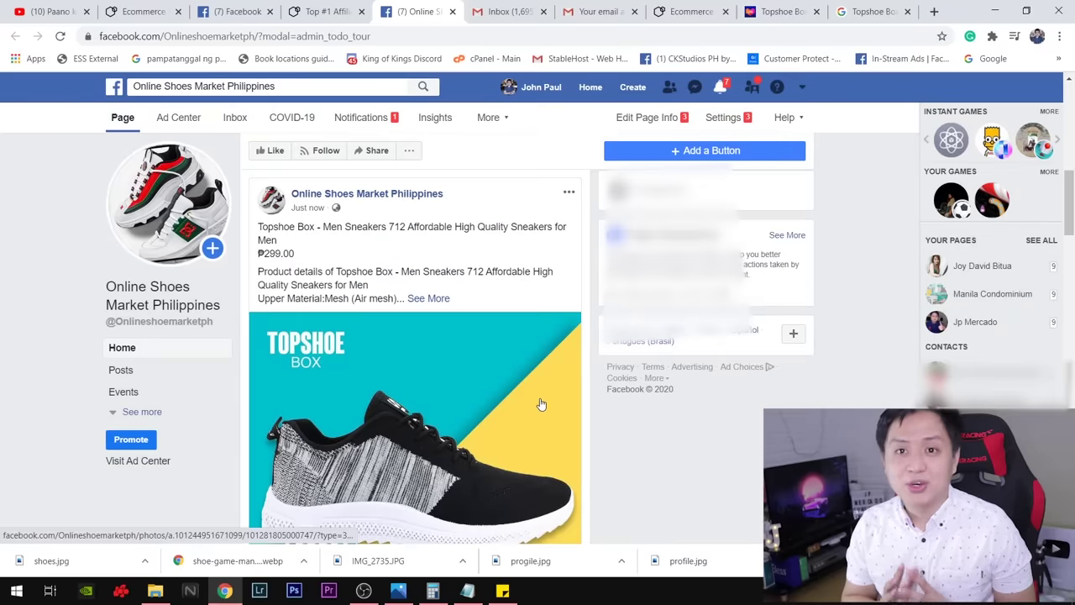
scroll(391, 454, "up", 1)
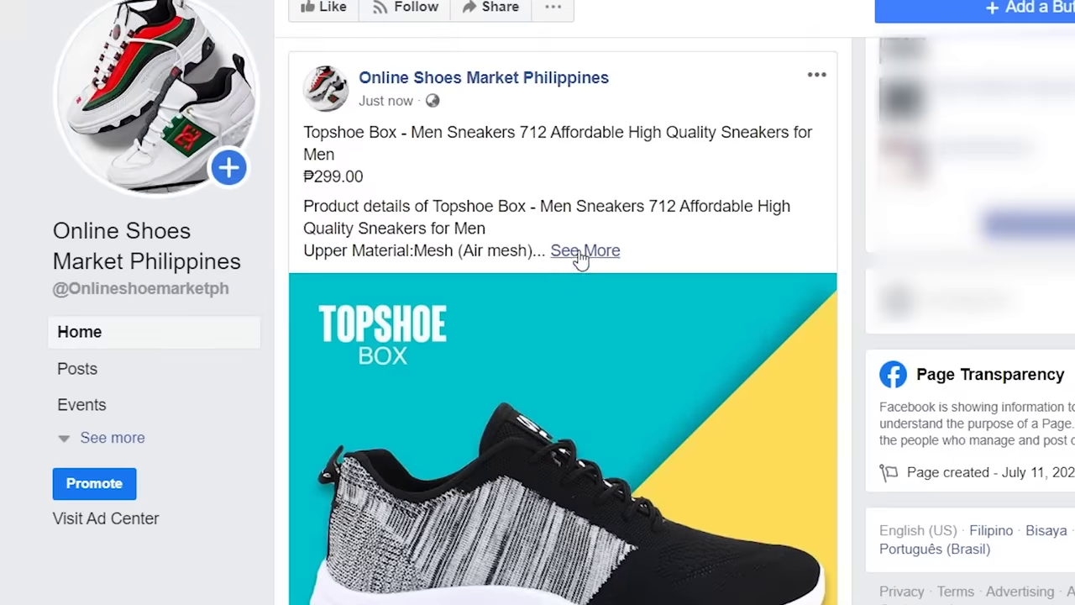
left_click(580, 252)
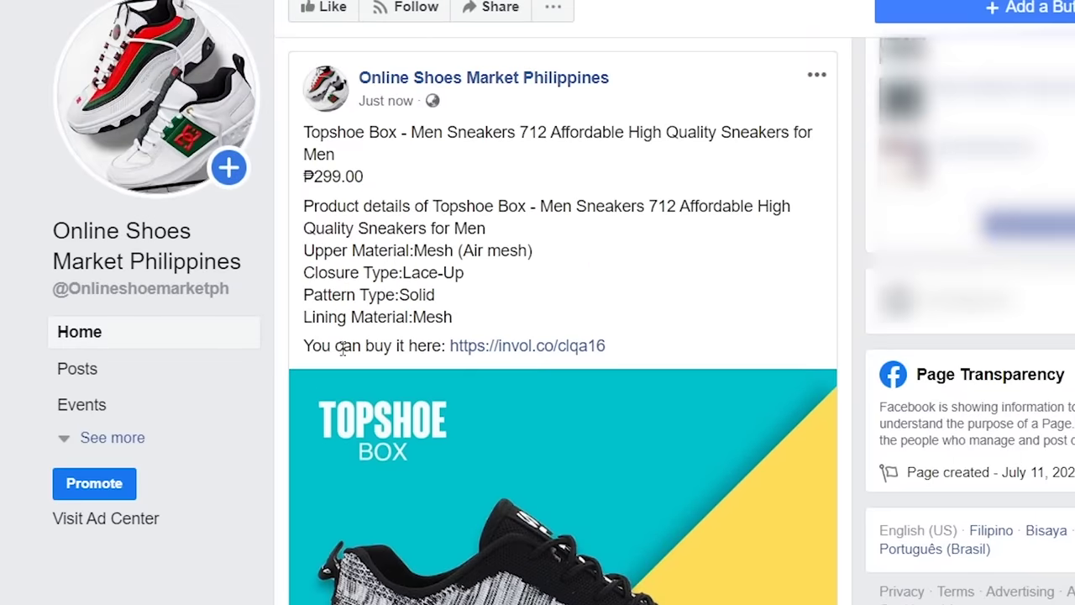
left_click(555, 346)
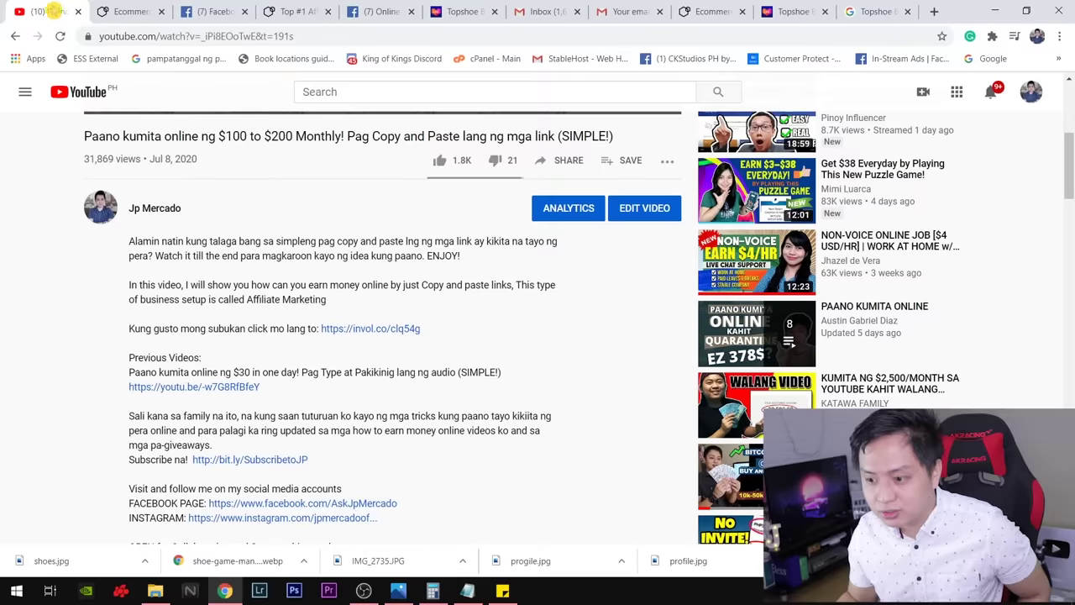
Play the YouTube video on earning $100 to $200 monthly by copying and pasting links, skipping ahead to 10:00 and about 13:45.
scroll(413, 293, "up", 5)
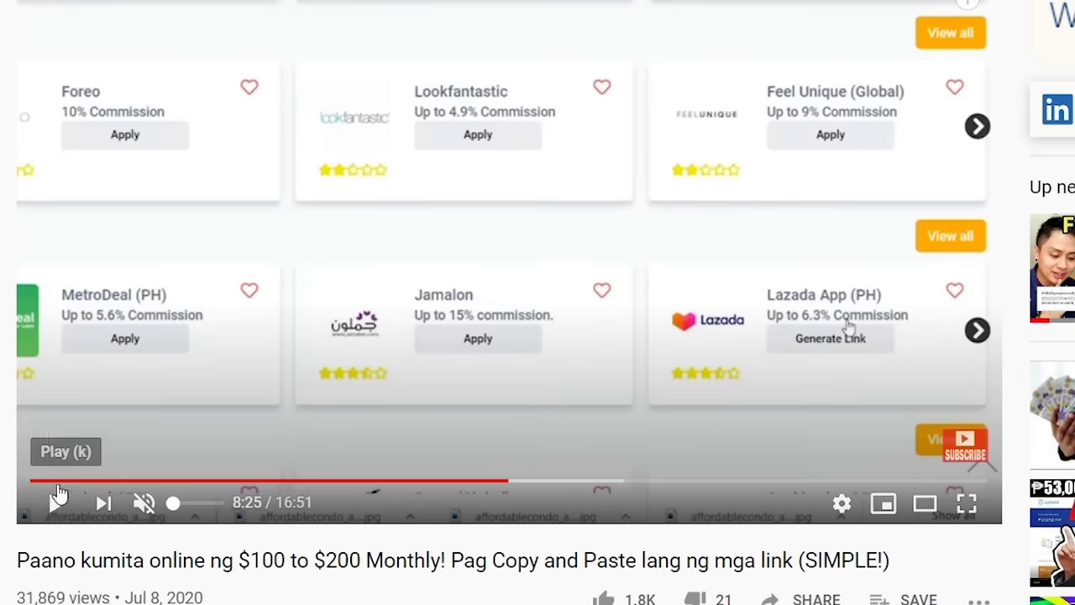
left_click(52, 508)
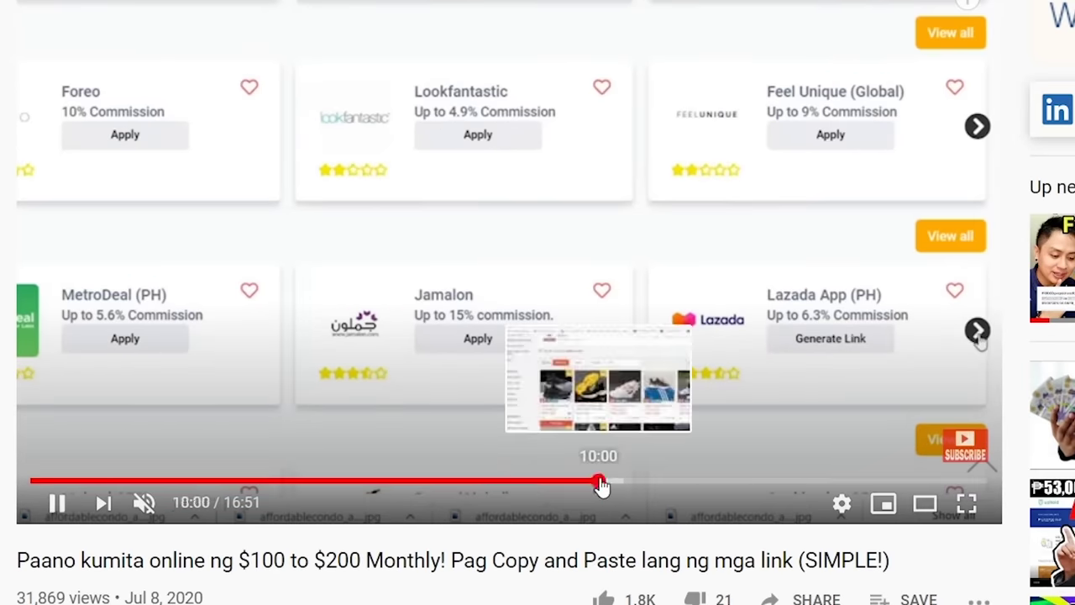
left_click(601, 484)
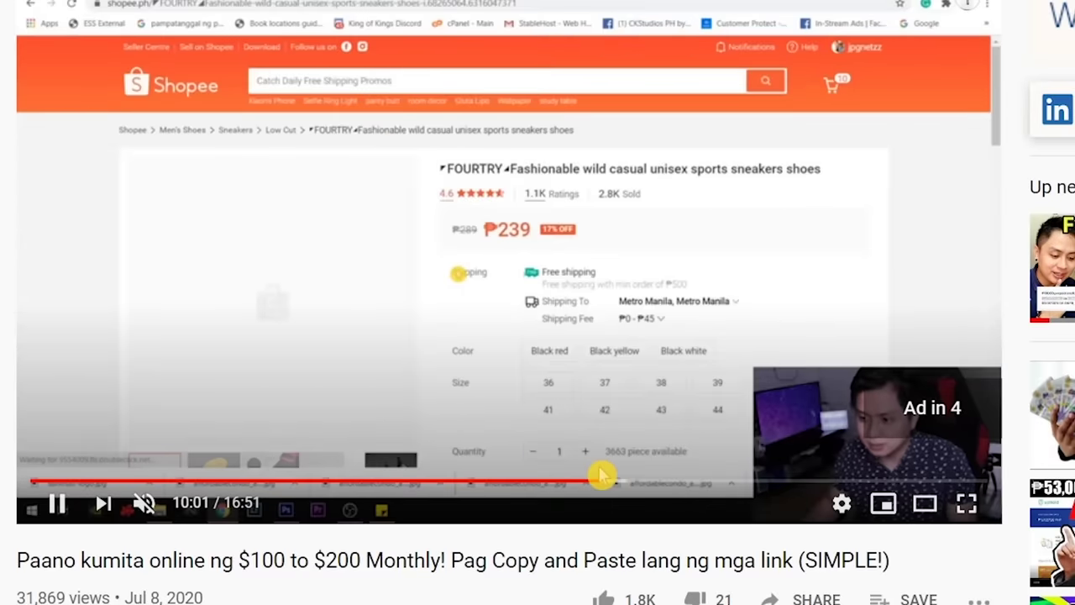
left_click(811, 483)
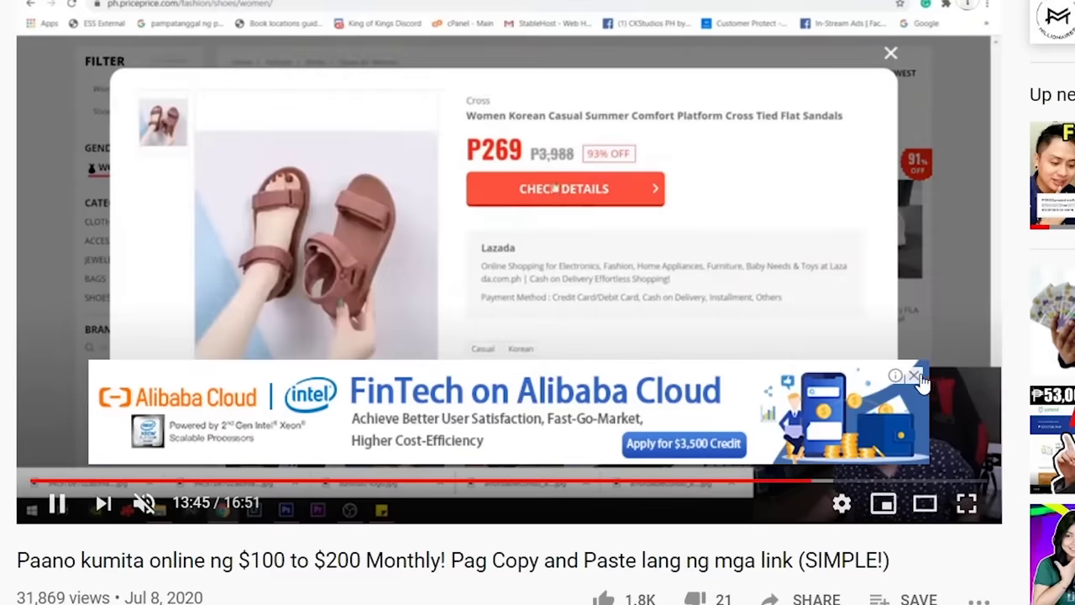